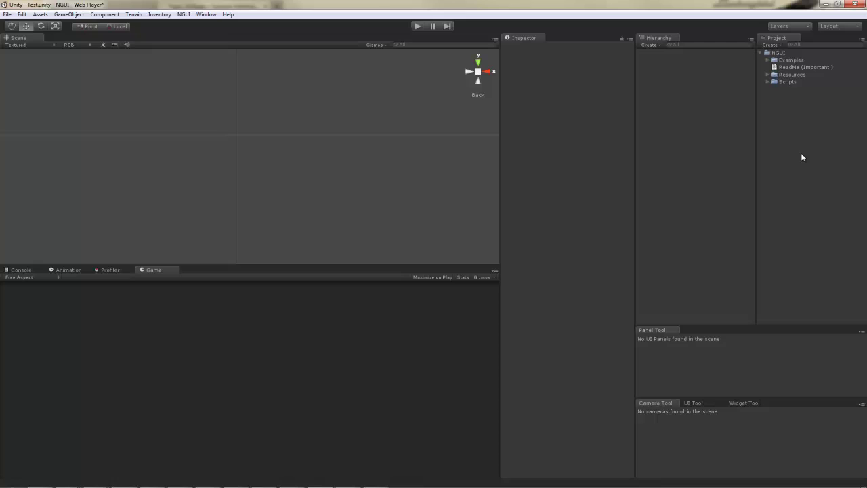
- Create a new scene and delete its default Main Camera
click(8, 15)
click(19, 25)
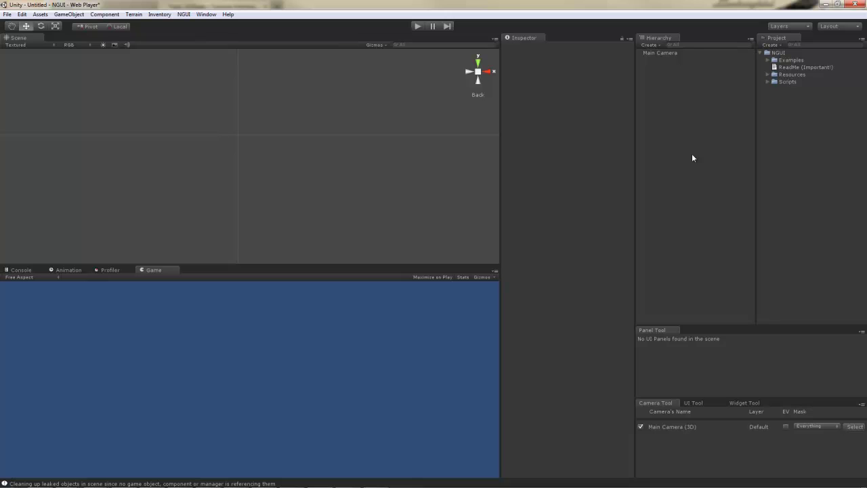
click(675, 54)
key(Delete)
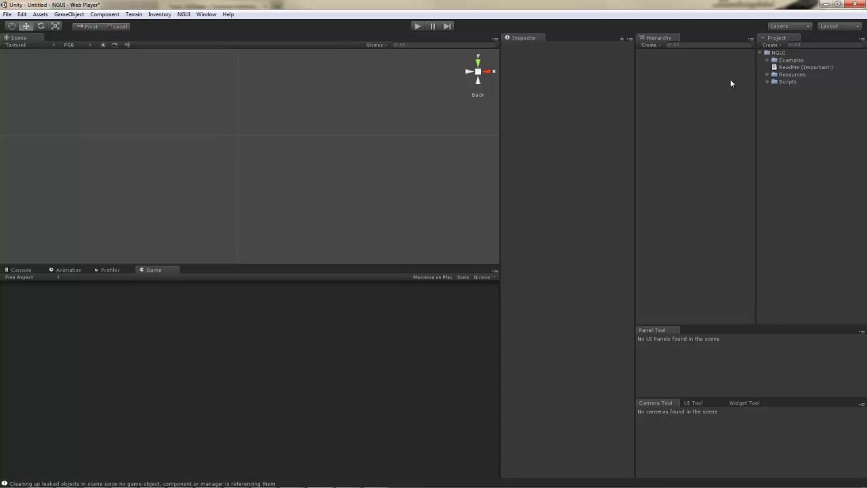
- Save the scene in the Assets folder under the name Test
key(ctrl+s)
text(Test)
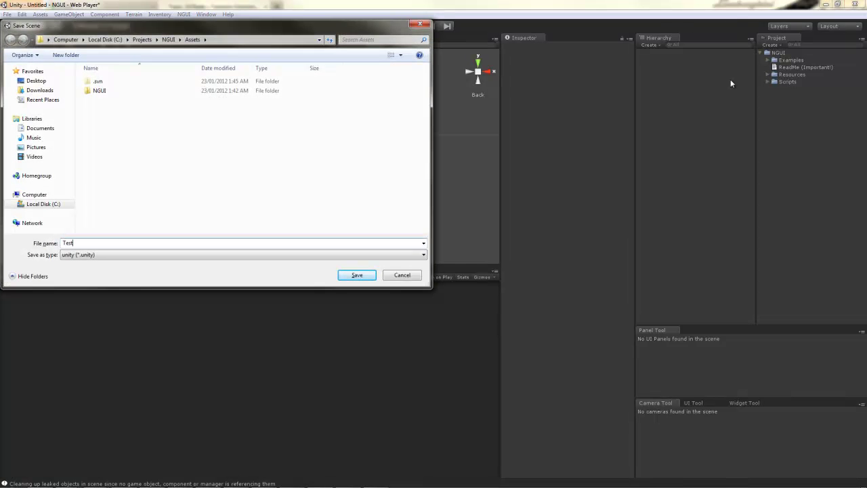
key(Return)
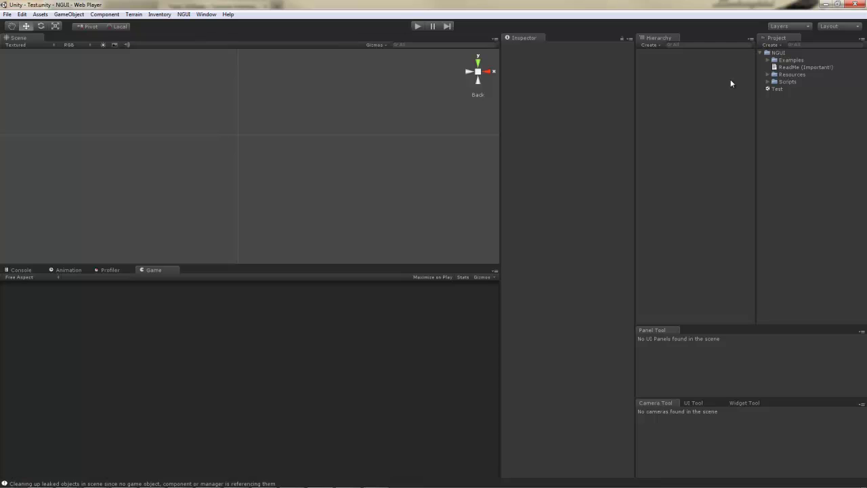
- Create a new NGUI interface on the Default layer with a Simple2D camera
click(184, 15)
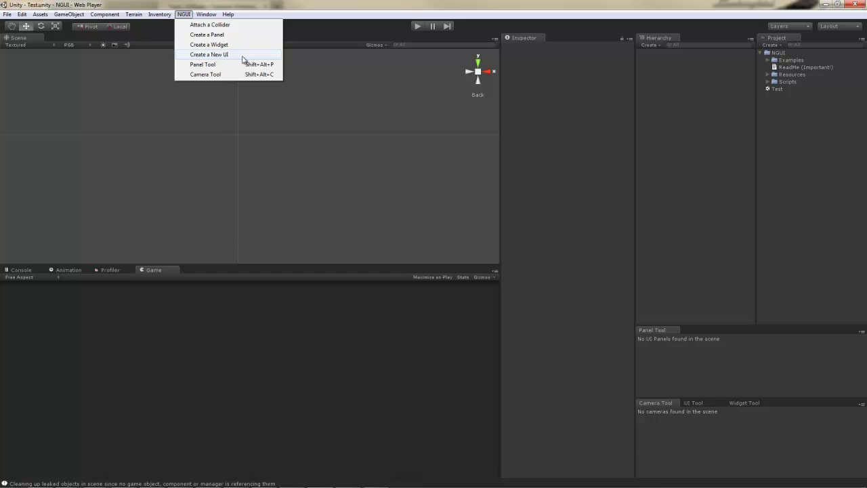
click(210, 55)
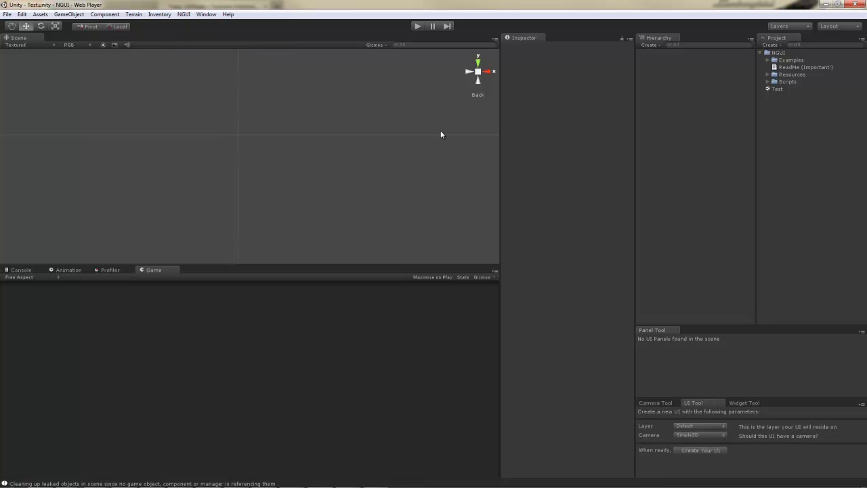
click(700, 450)
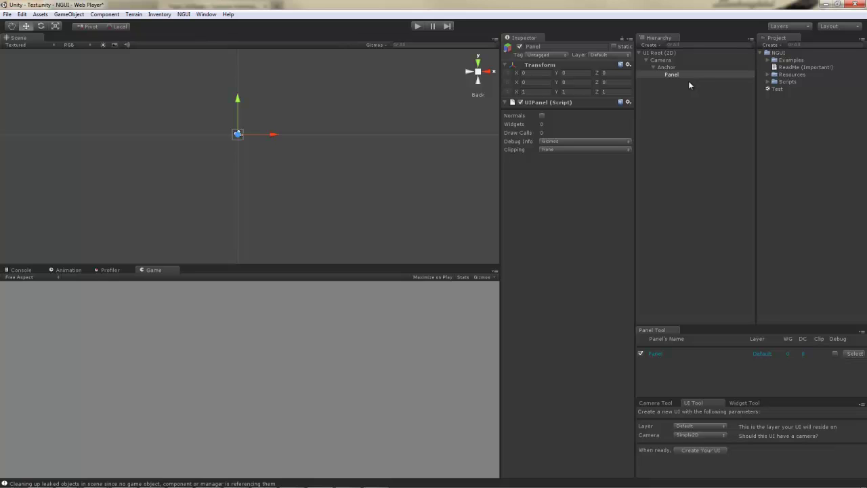
- Open the NGUI Widget Tool and check its list of recently used atlases
click(184, 15)
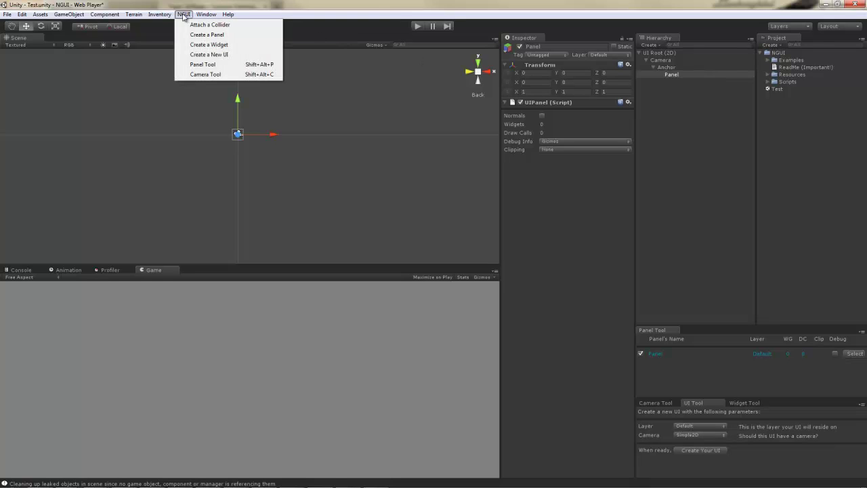
click(237, 50)
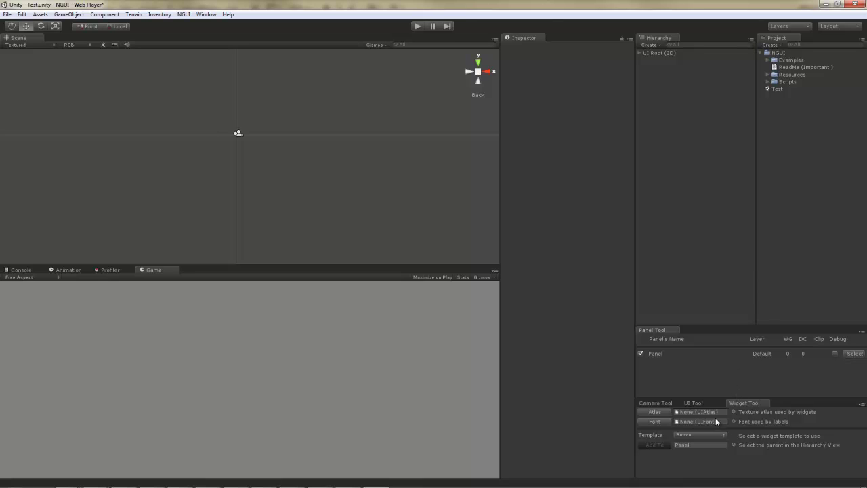
click(654, 412)
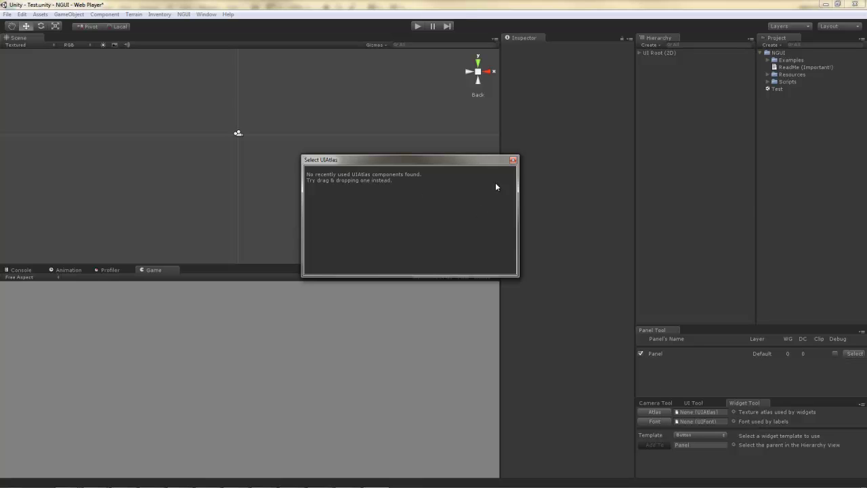
click(513, 159)
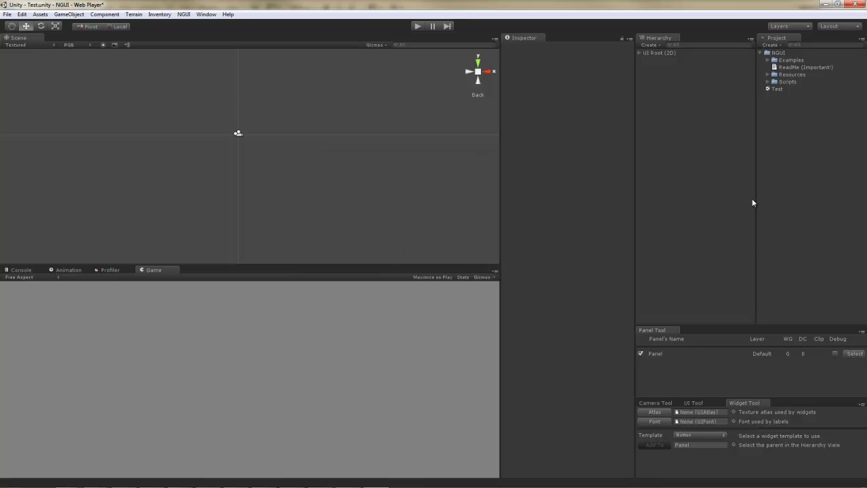
- Assign the SciFi Atlas and SciFi Font - Normal prefabs from the example atlases as the Widget Tool's atlas and font
click(768, 60)
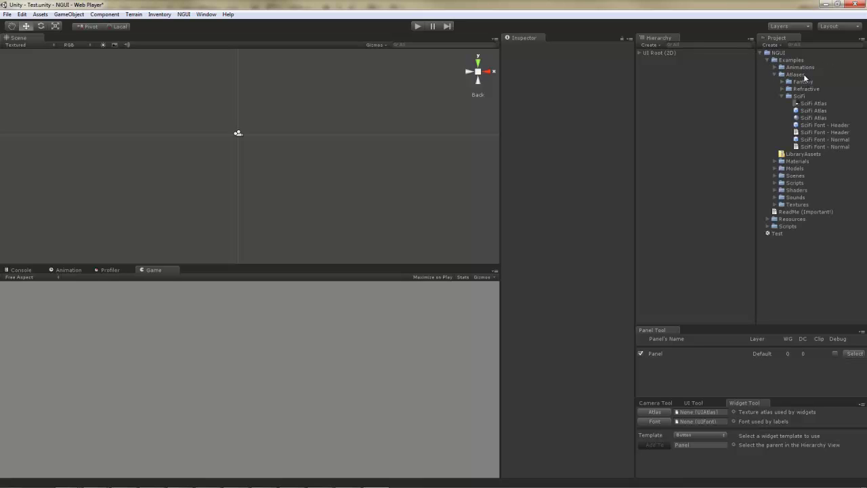
click(818, 111)
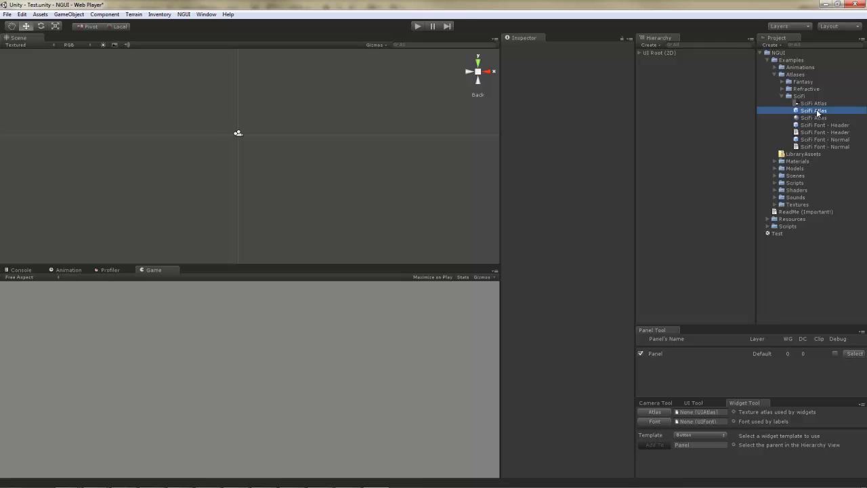
drag(817, 112, 696, 416)
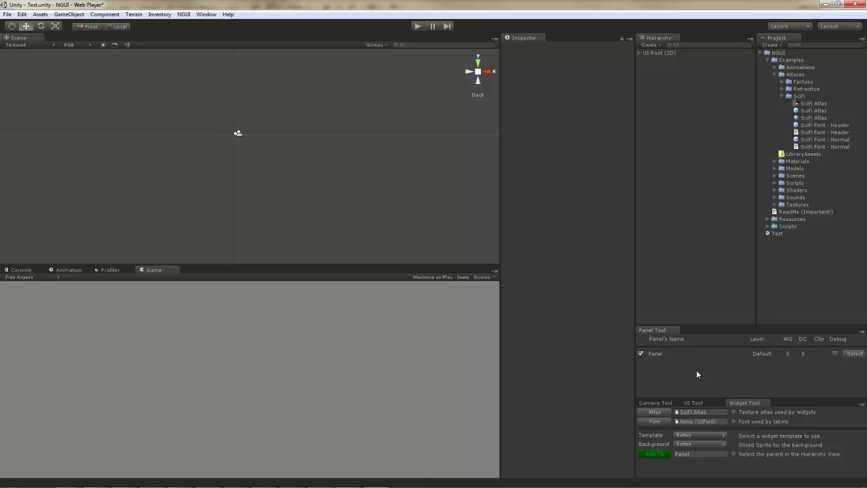
click(816, 141)
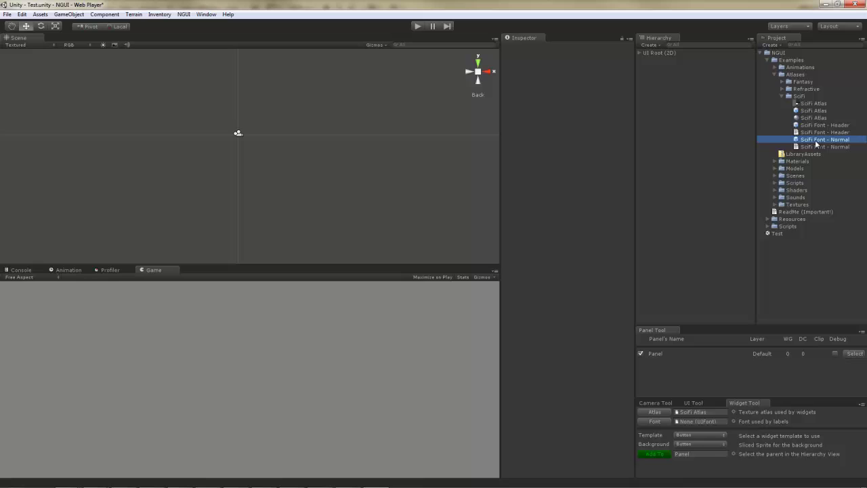
drag(816, 143, 714, 424)
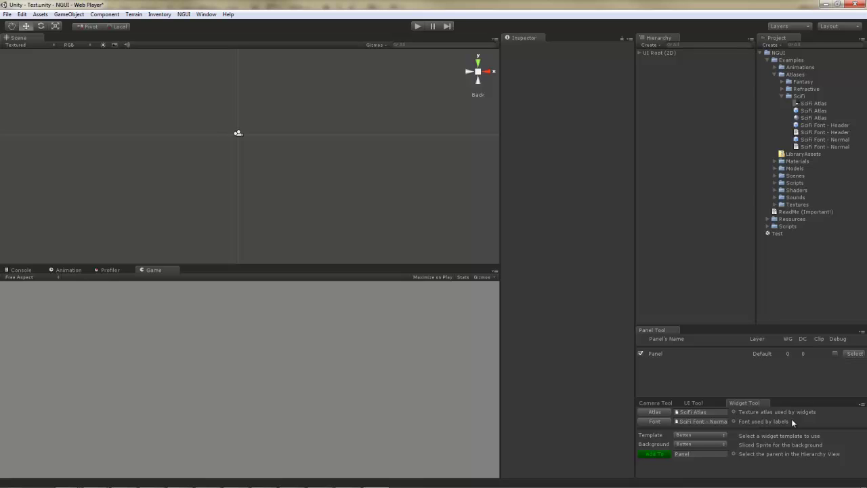
- Add a SlicedSprite widget using the Dark sprite to the Panel
click(718, 436)
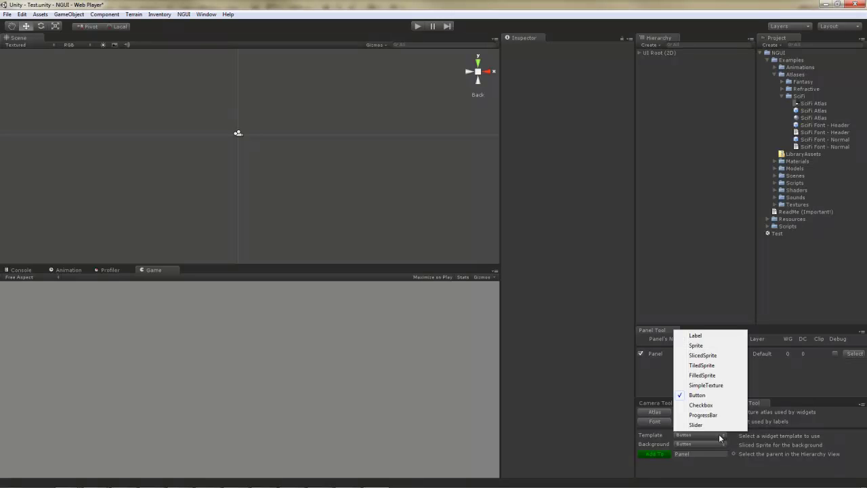
click(704, 354)
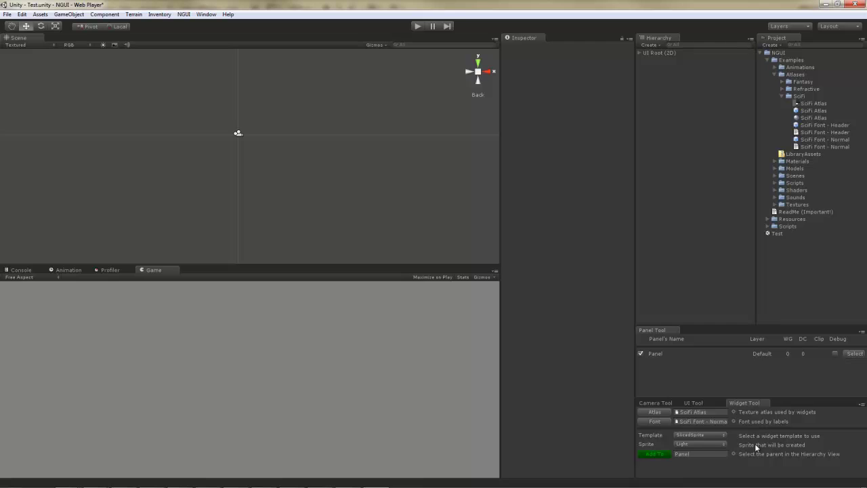
click(716, 443)
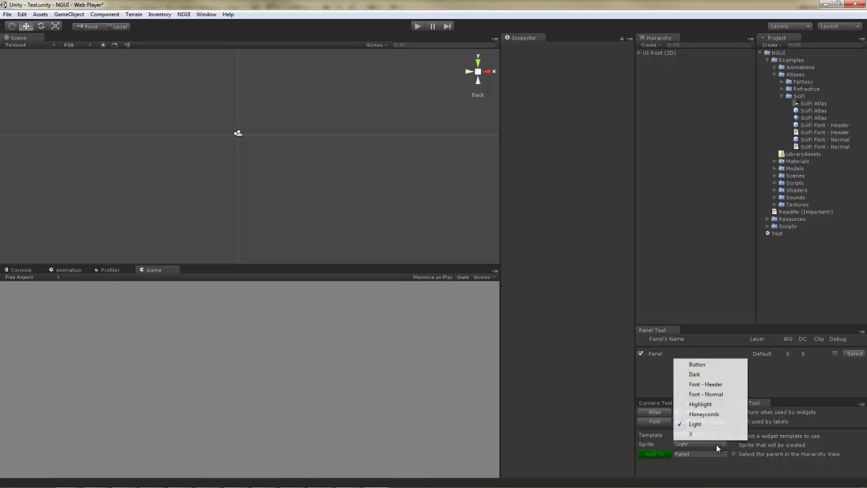
click(713, 375)
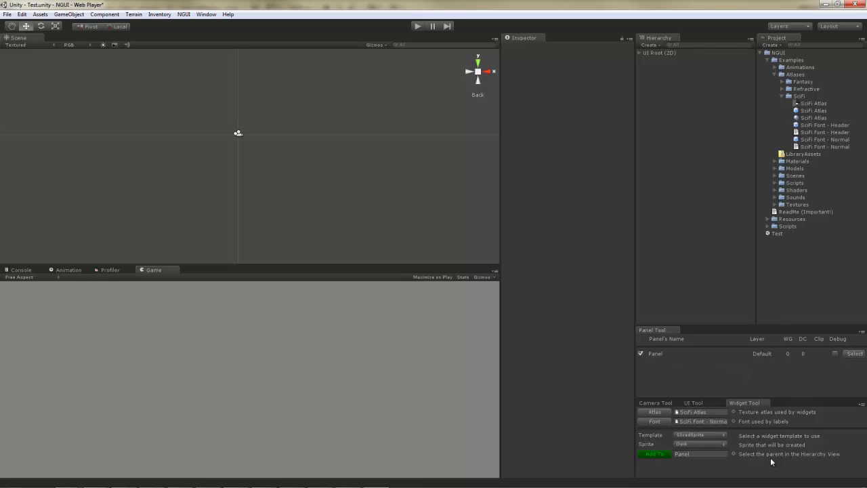
click(655, 455)
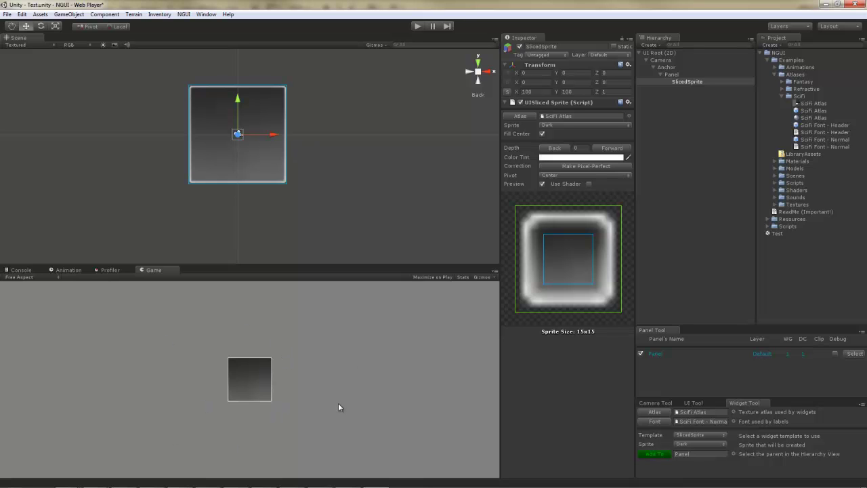
- Try moving and rotating the sliced sprite in the scene, and undo the changes
drag(271, 134, 371, 178)
key(e)
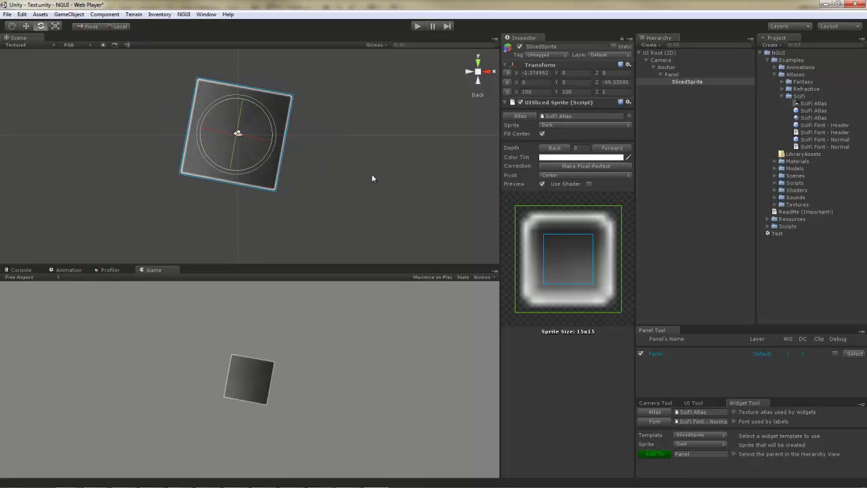
key(ctrl+z)
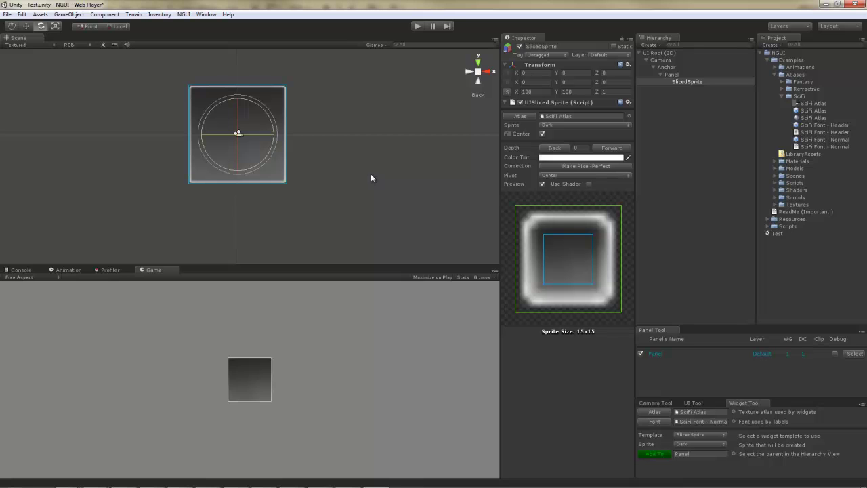
- Scale the sliced sprite to about 391 by 242 and make it pixel-perfect
key(r)
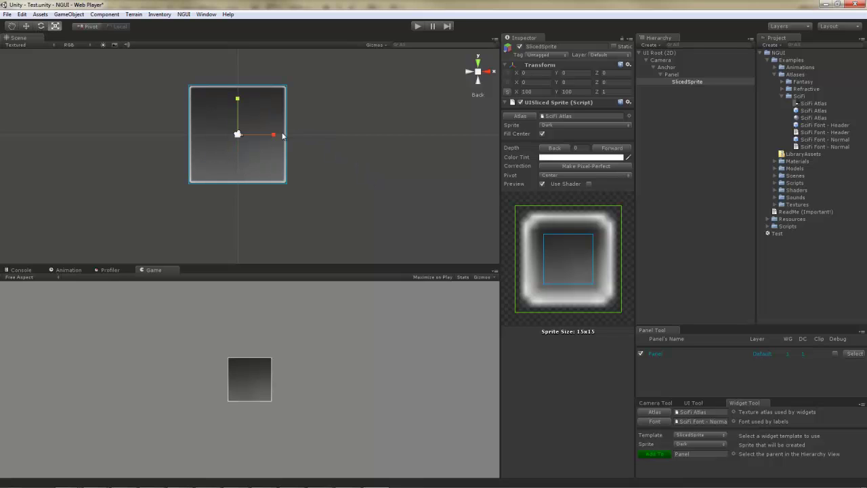
drag(274, 134, 375, 138)
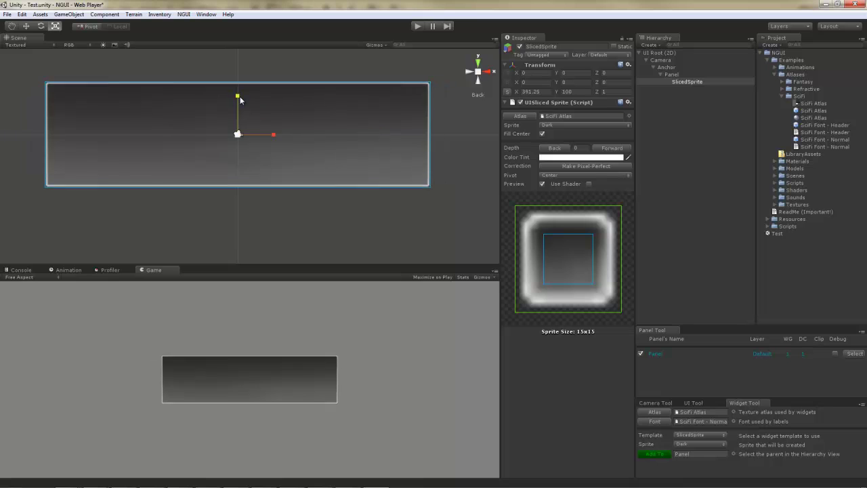
drag(237, 95, 239, 66)
scroll(272, 111, down, 3)
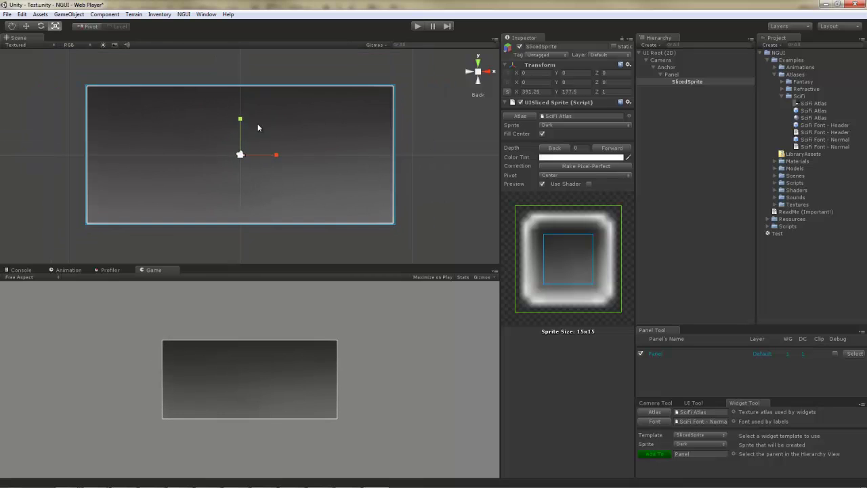
drag(241, 120, 242, 110)
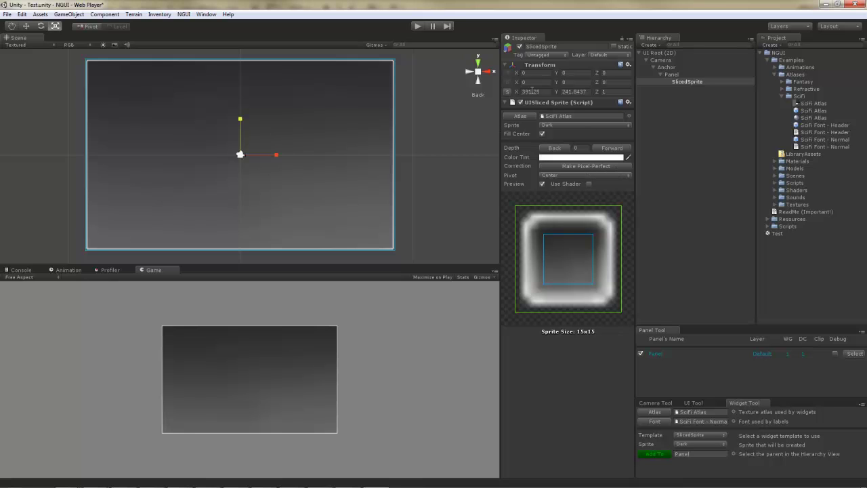
key(alt+shift+p)
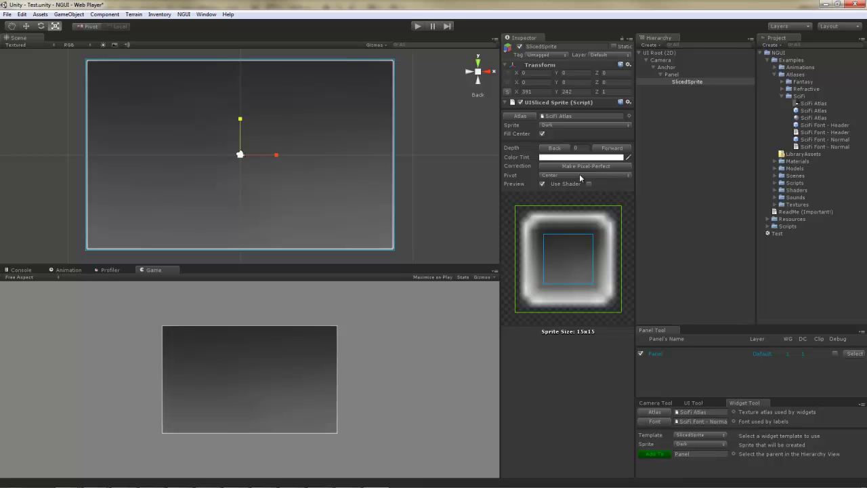
- Try the Top and Right pivots on the sliced sprite and return the pivot to Center
click(557, 176)
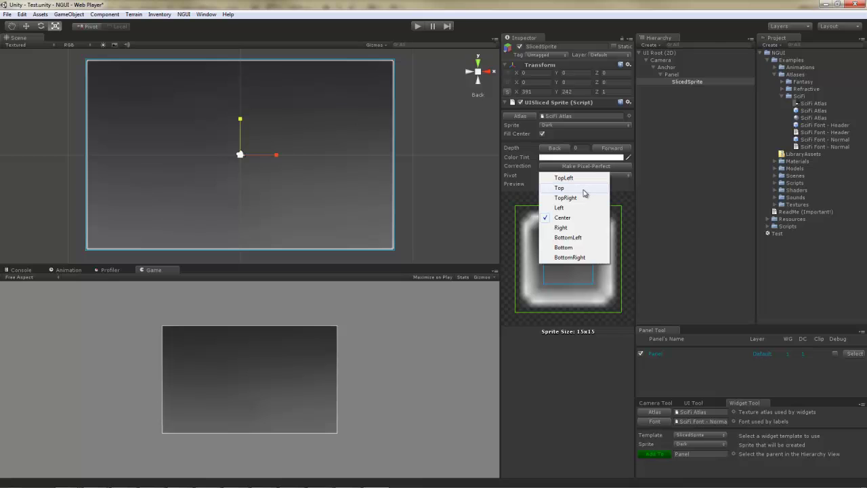
click(583, 191)
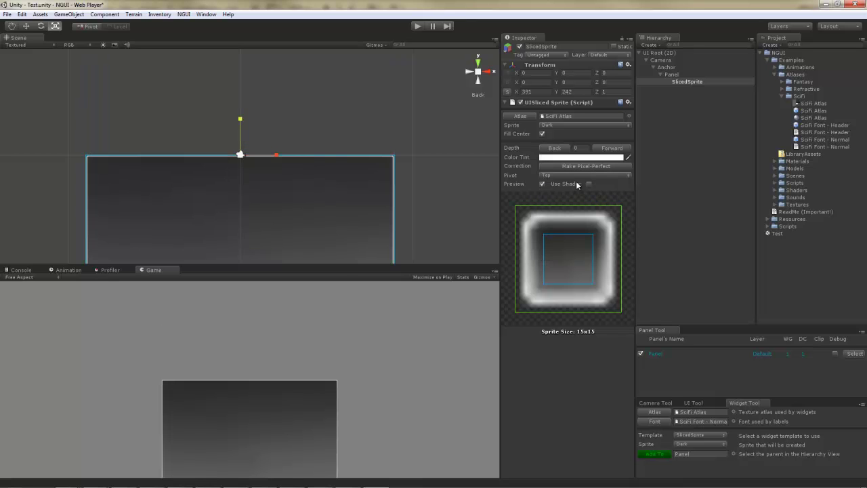
click(574, 176)
click(579, 228)
click(564, 176)
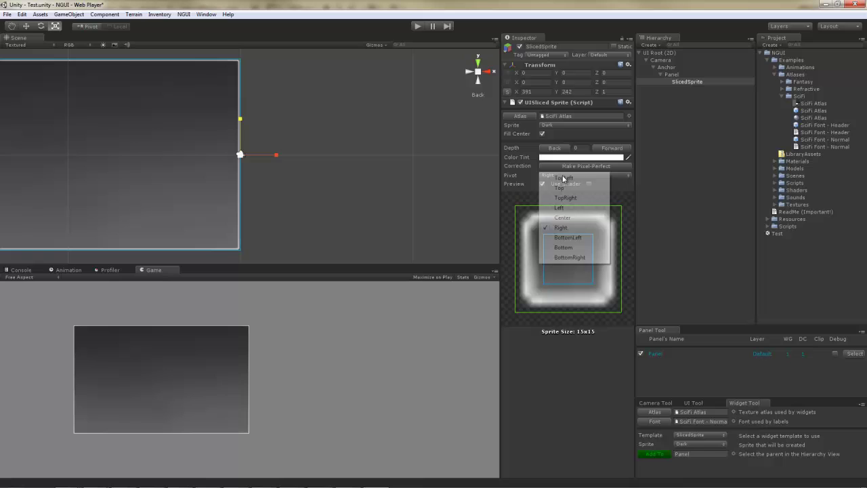
click(563, 217)
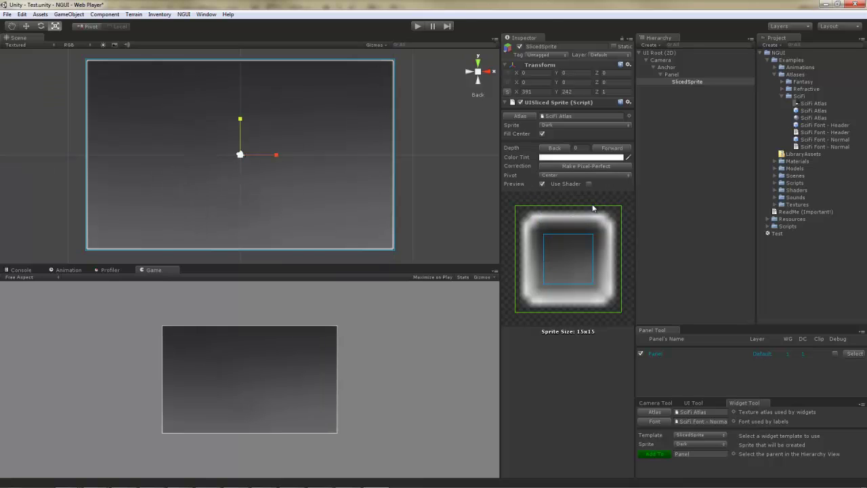
- Try the Button and Light sprites on the sliced sprite and return it to the Dark sprite
click(607, 125)
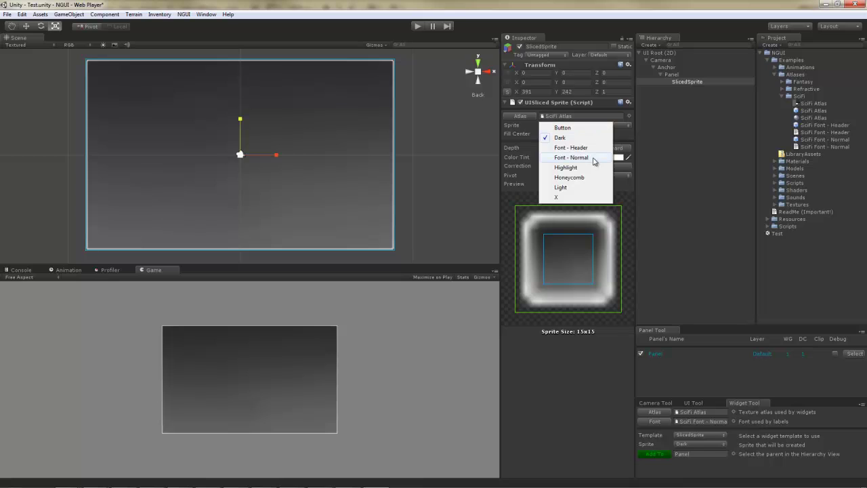
click(563, 128)
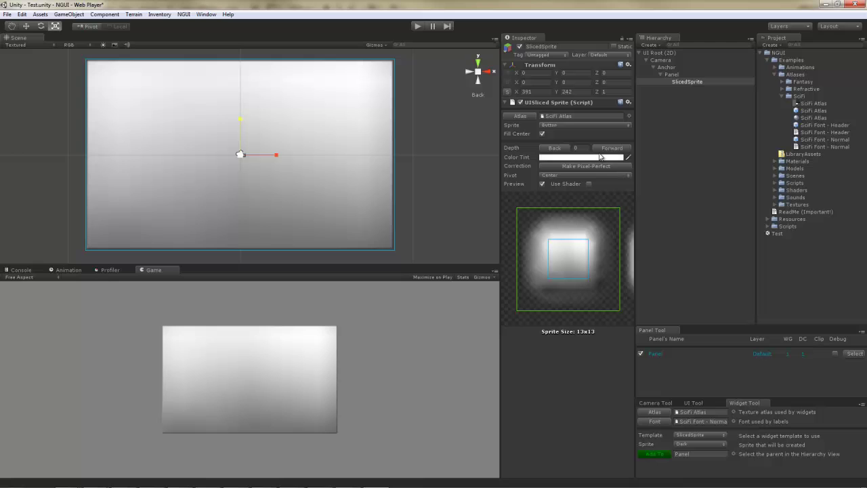
click(573, 126)
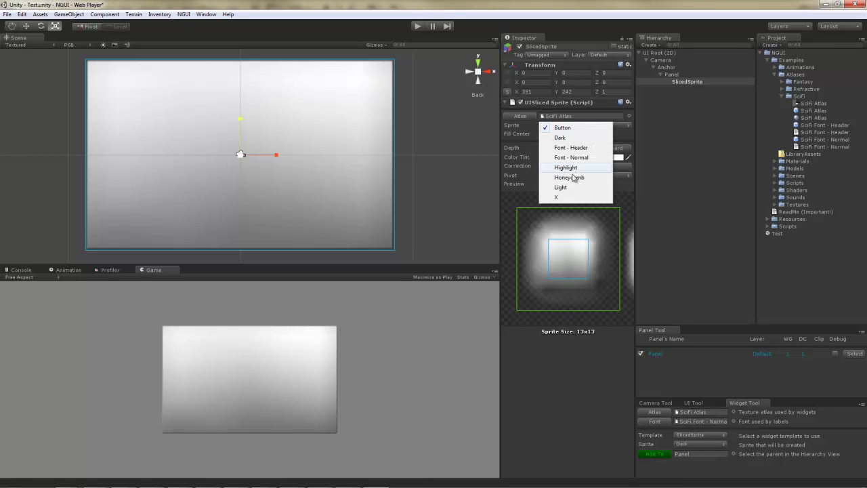
click(570, 187)
click(573, 126)
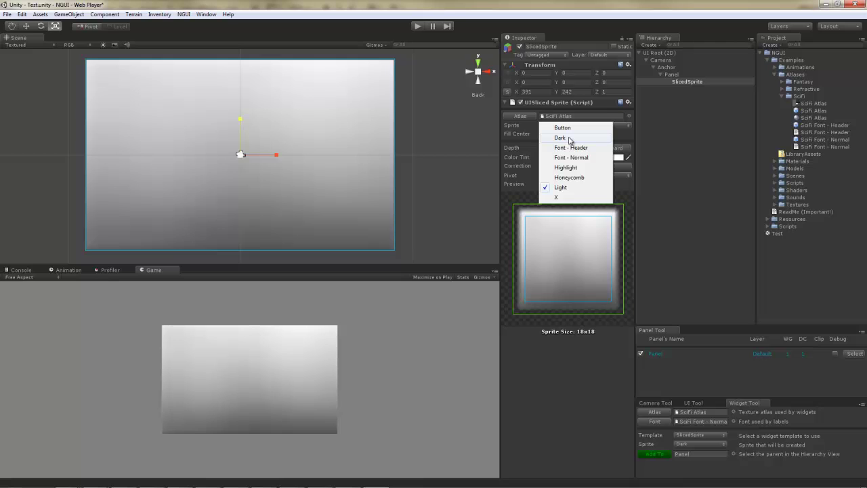
click(570, 138)
- Scale the Dark sliced sprite up uniformly to about 562 by 348
scroll(269, 168, down, 3)
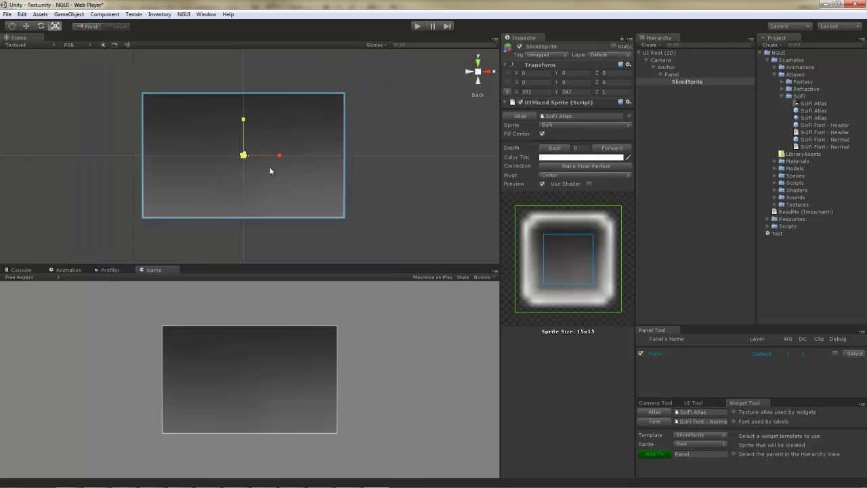
scroll(269, 168, up, 2)
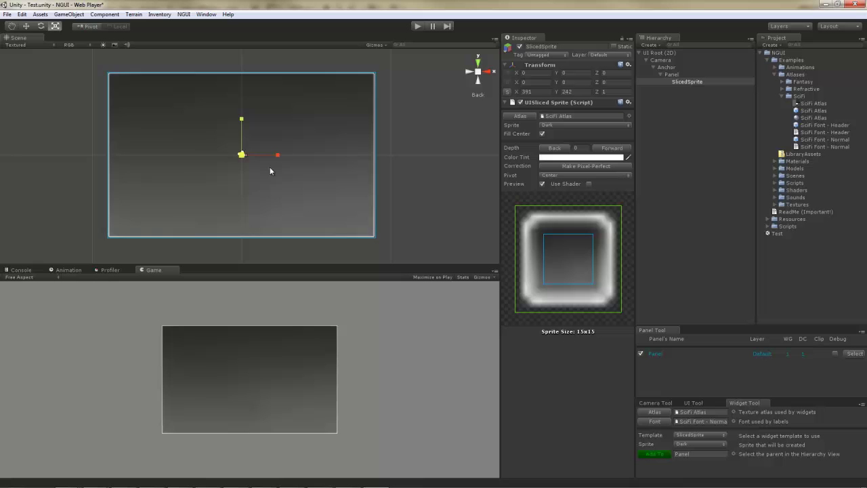
scroll(269, 171, down, 3)
drag(243, 154, 241, 133)
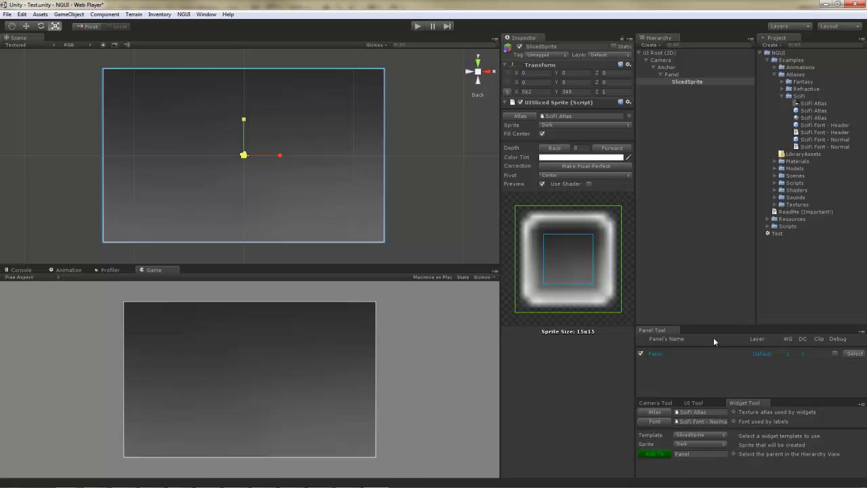
- Add a TiledSprite widget using the Honeycomb sprite to the Panel
click(707, 434)
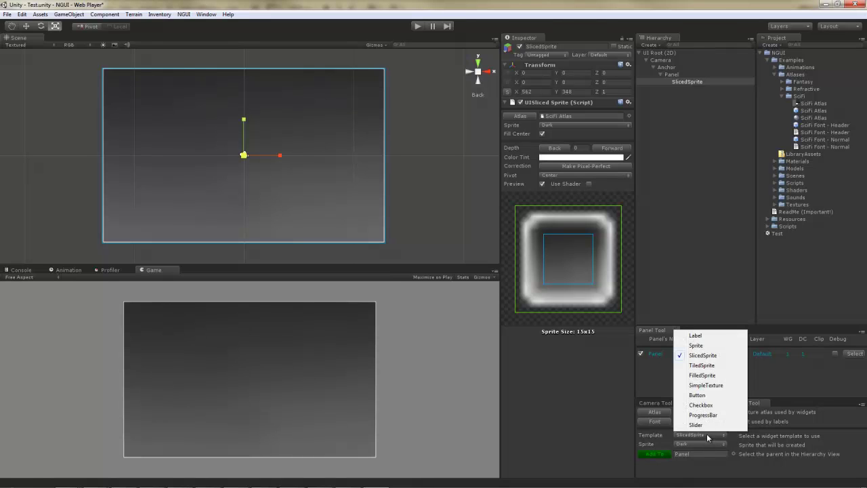
click(728, 365)
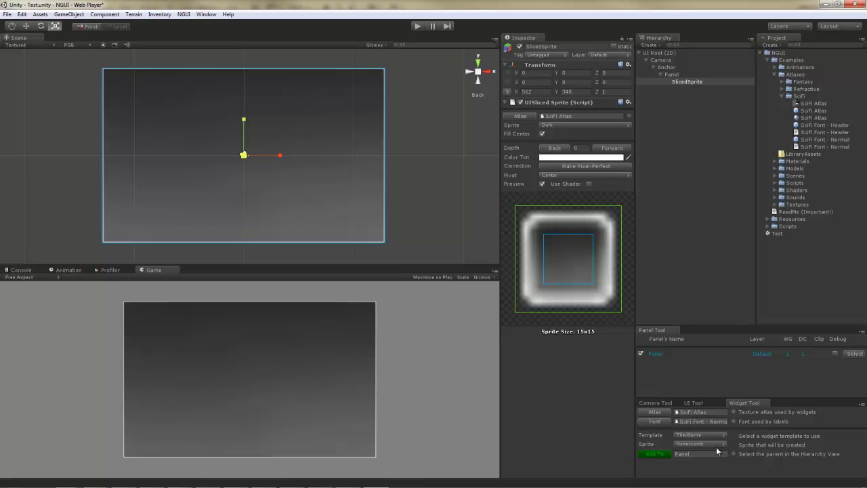
click(655, 455)
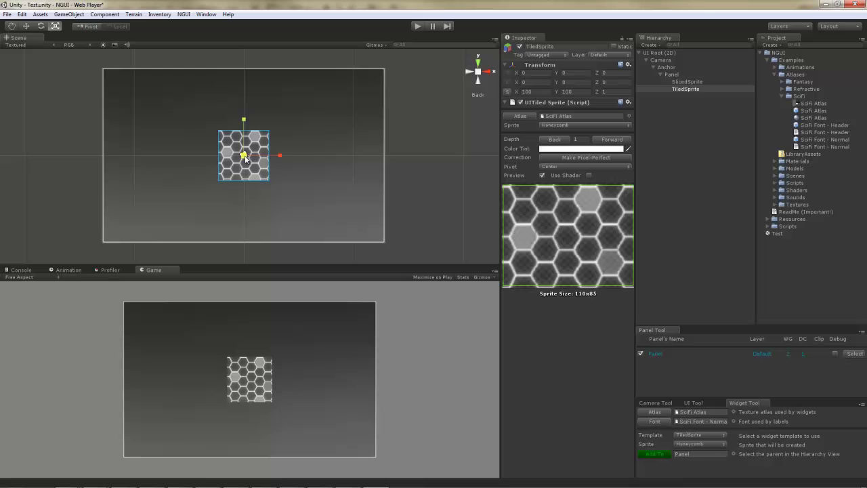
- Scale the tiled sprite to about 555 by 342 so it covers the dark background, and make it pixel-perfect
drag(244, 155, 253, 49)
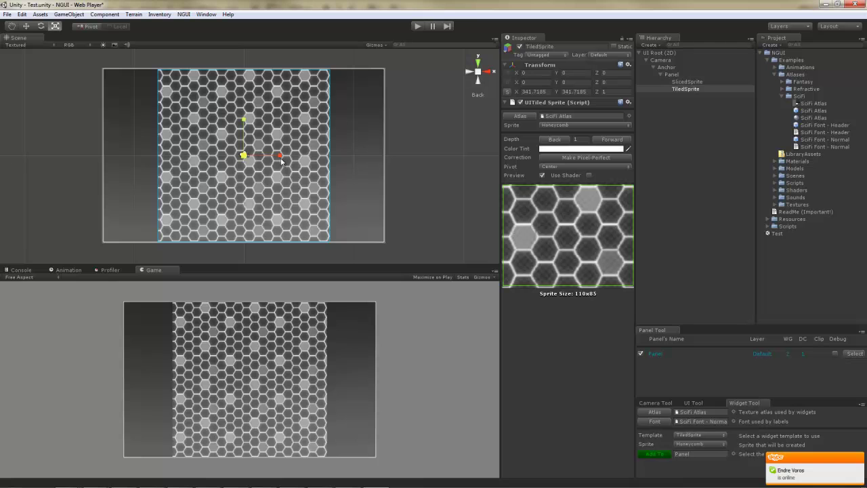
drag(280, 156, 304, 160)
key(alt+shift+p)
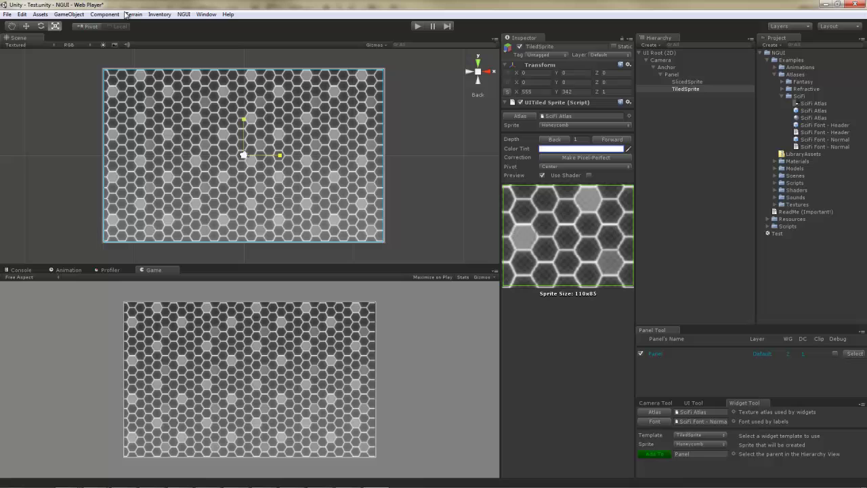
- Set the honeycomb tiled sprite's color tint to black
click(568, 150)
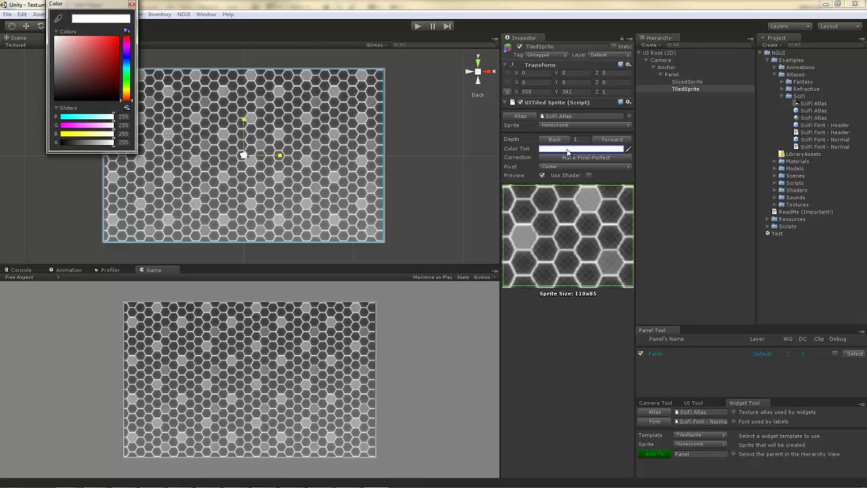
drag(59, 63, 38, 98)
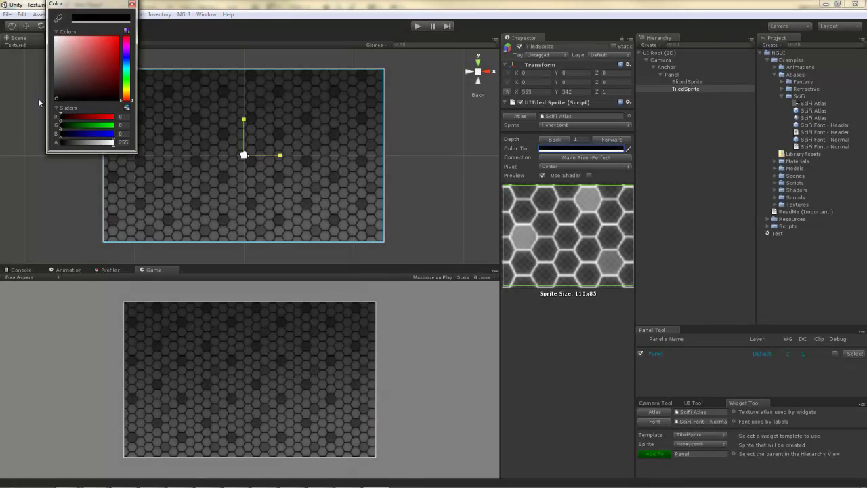
click(132, 4)
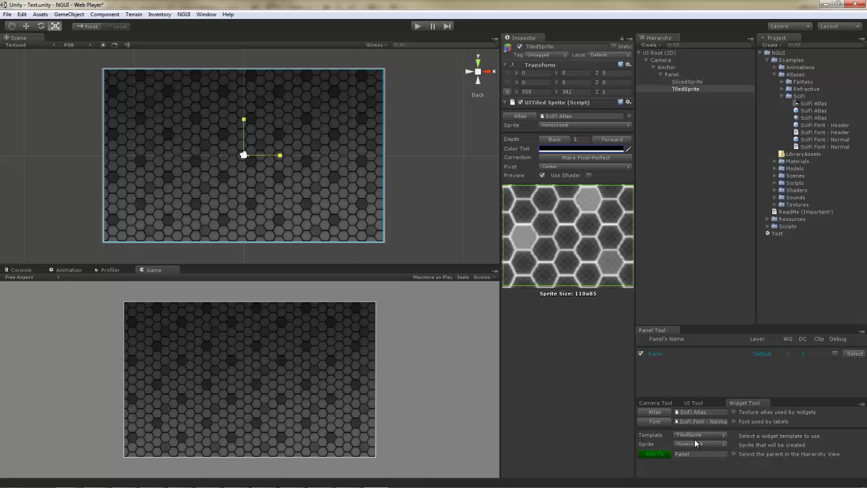
- Add a second SlicedSprite widget to the Panel, using the Light sprite
click(714, 436)
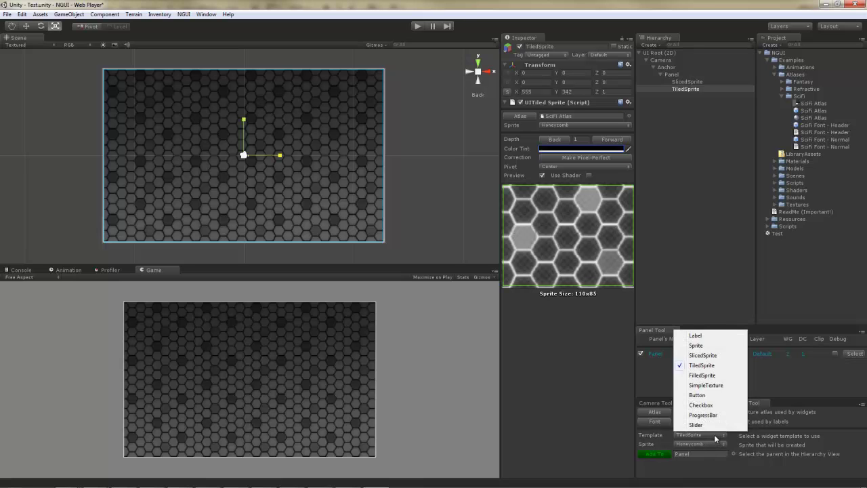
click(716, 355)
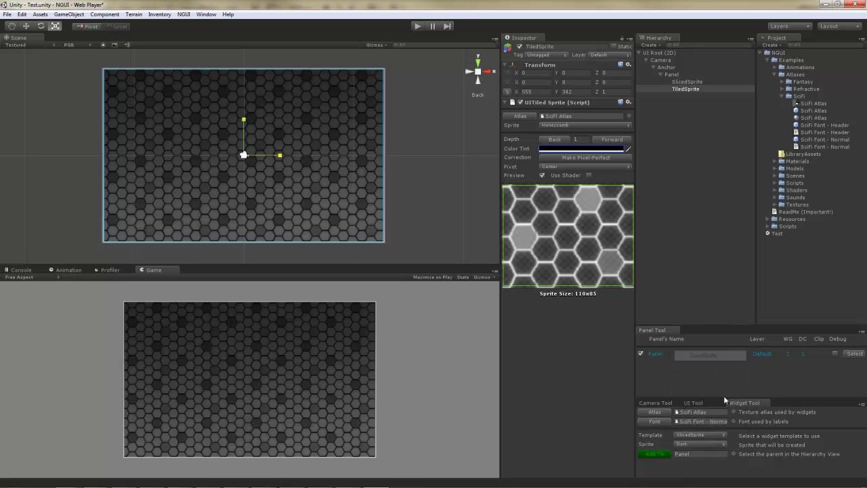
click(692, 445)
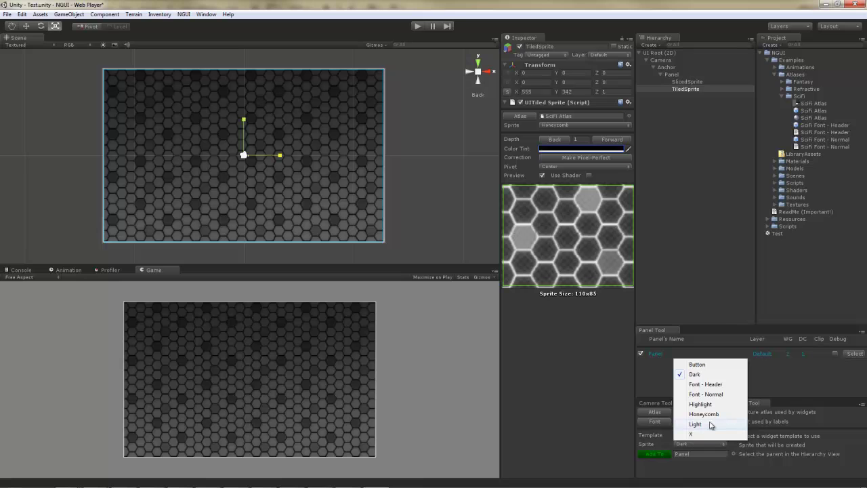
click(710, 424)
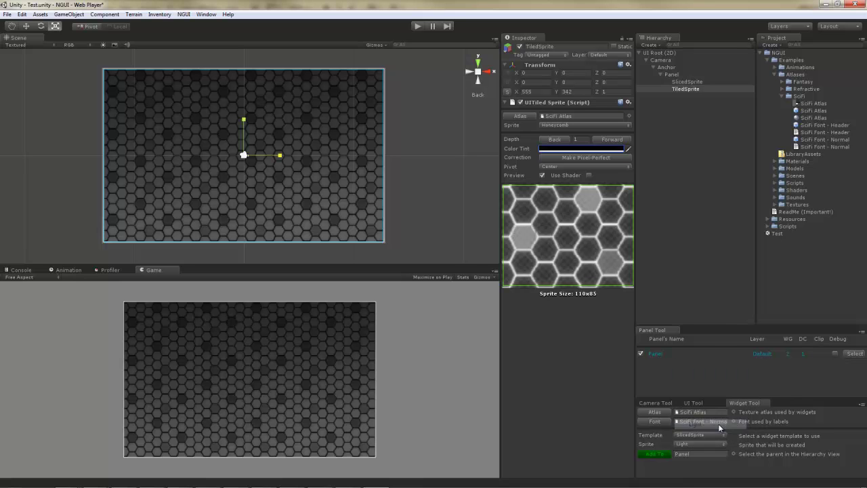
click(661, 458)
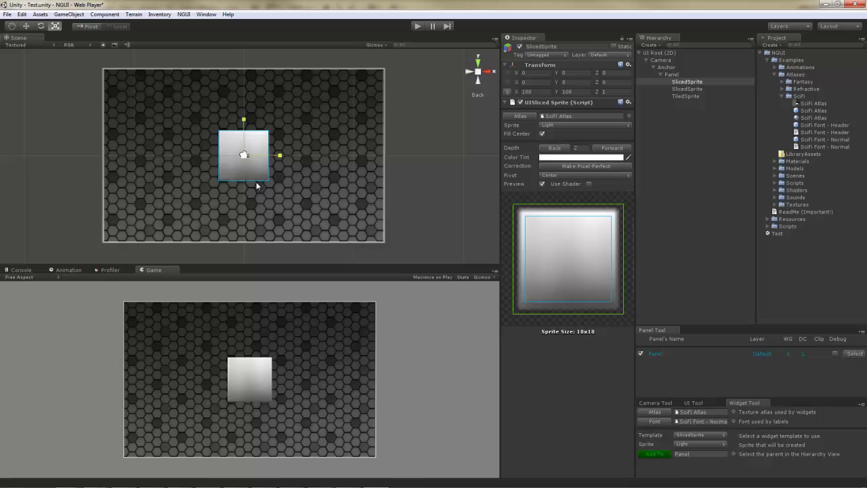
- Resize the Light sliced sprite to about 561 by 39 and move it to Y 154, along the background's upper edge
drag(280, 155, 447, 158)
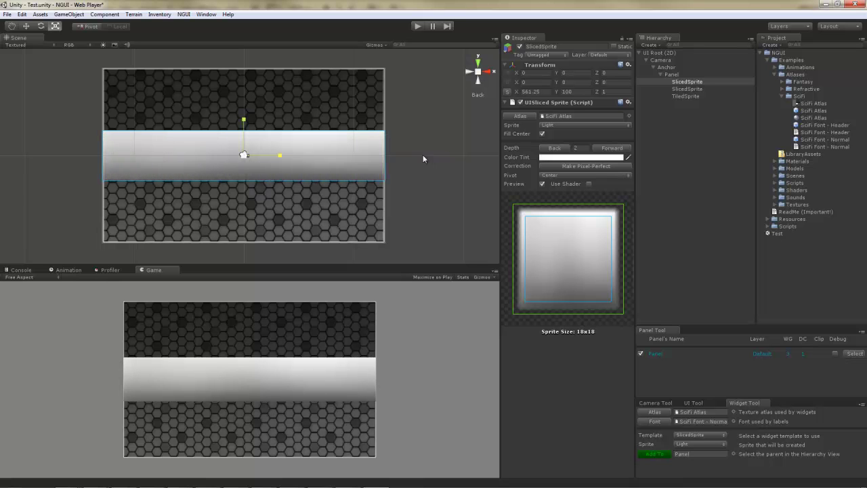
drag(243, 120, 240, 46)
key(w)
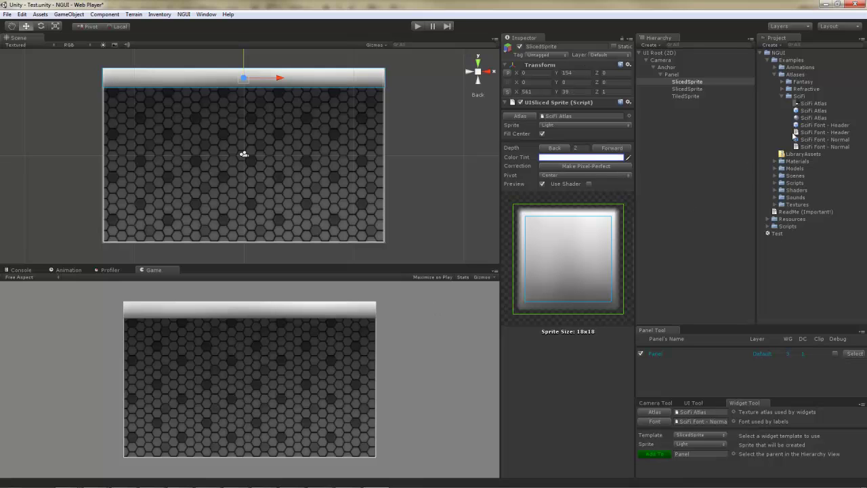
- Tint the Light sliced sprite bright green, about RGB 131, 255, 78
click(603, 157)
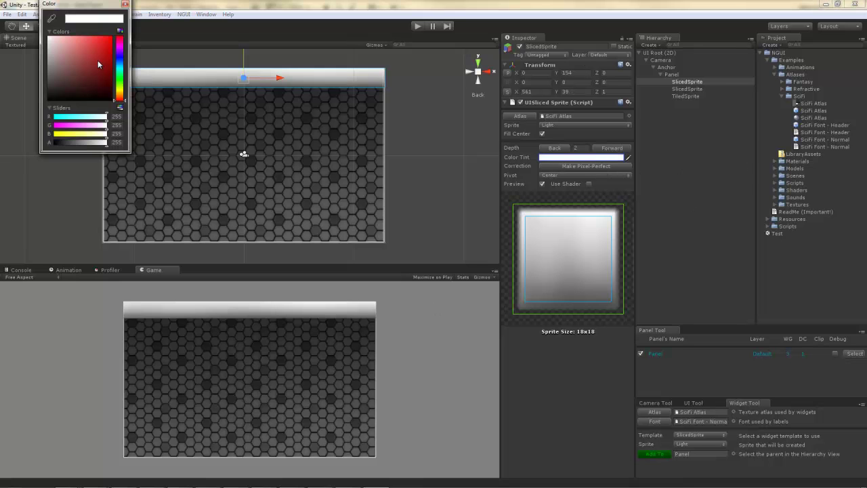
drag(98, 64, 90, 32)
drag(121, 84, 122, 85)
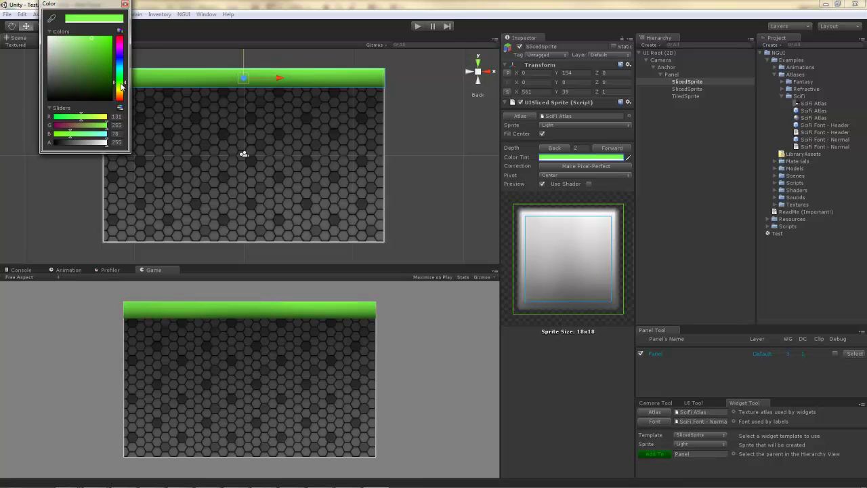
click(125, 4)
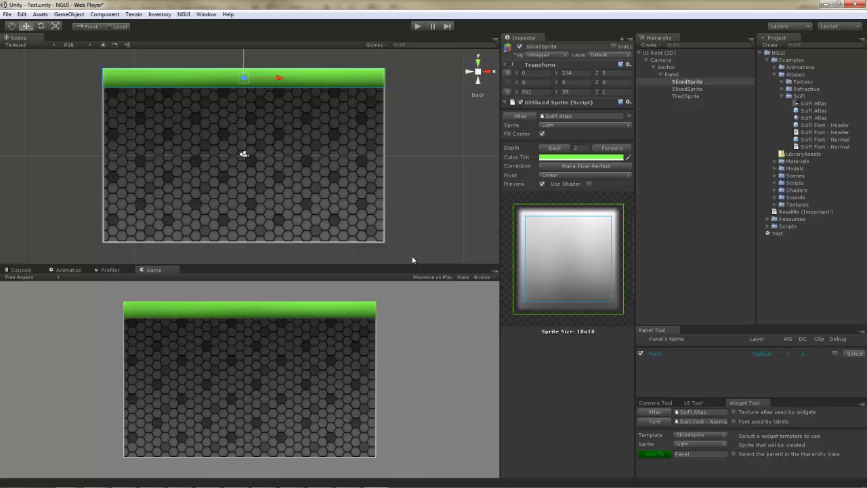
- Add a Button widget with the Button background to the Panel and move it down to about Y -111
click(725, 436)
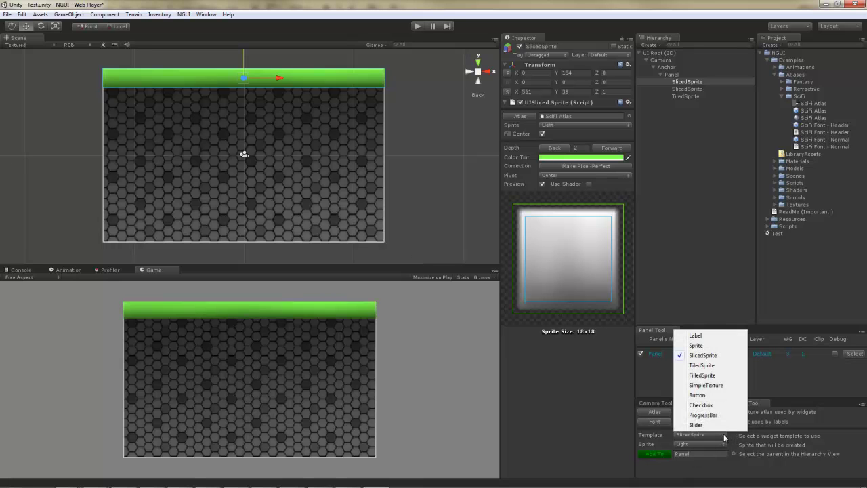
click(717, 396)
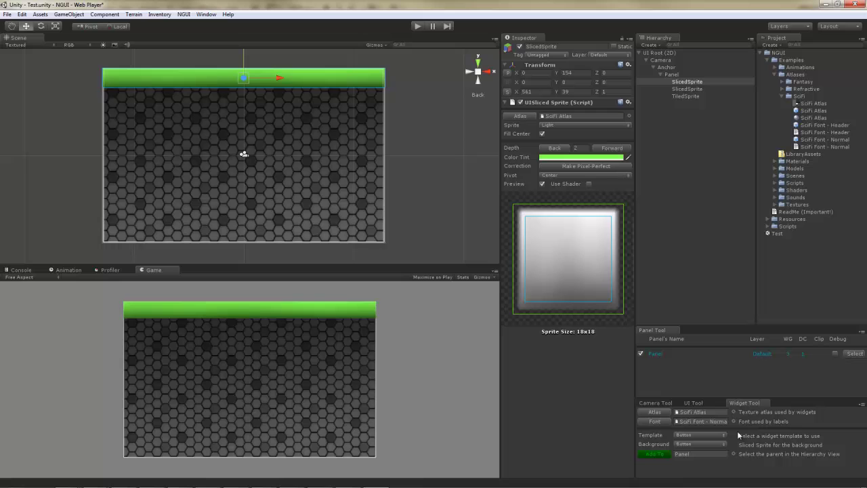
click(655, 453)
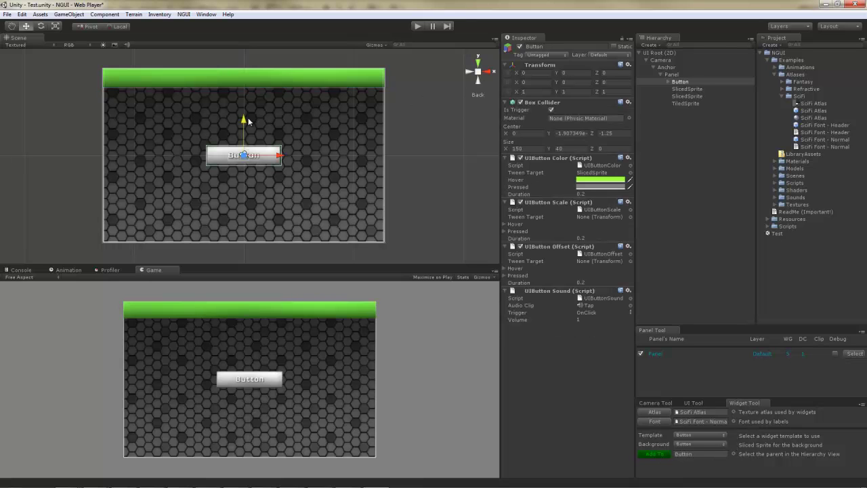
drag(249, 121, 249, 178)
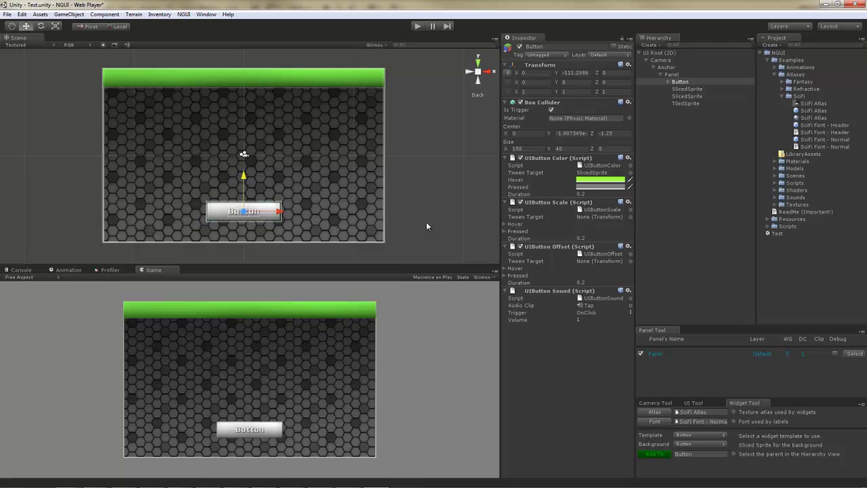
- Run the scene, test the button's hover and pressed reactions in the game view, and stop playback
click(417, 27)
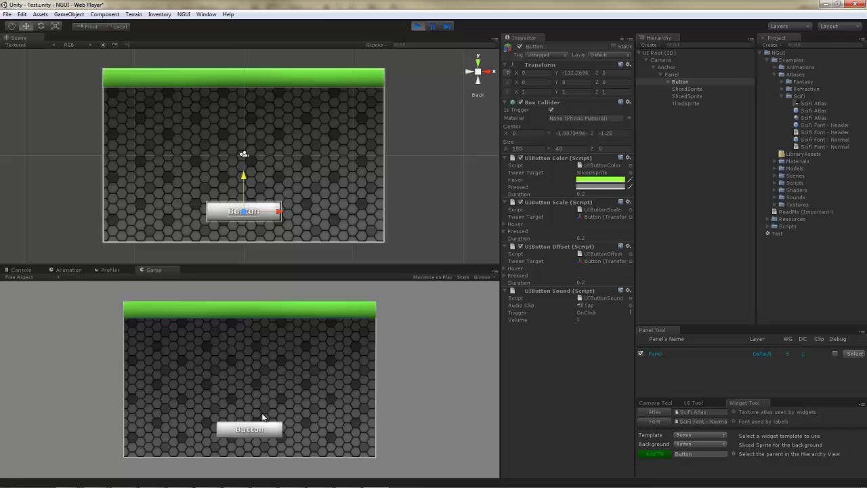
click(254, 432)
click(254, 432)
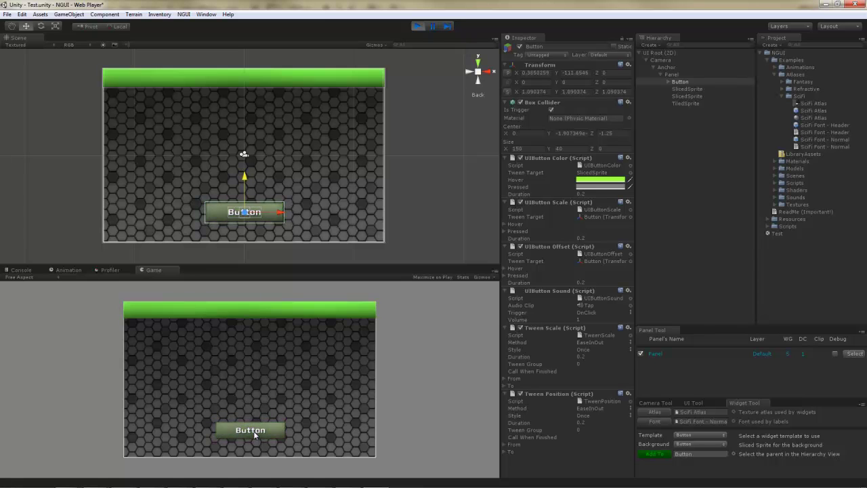
click(268, 432)
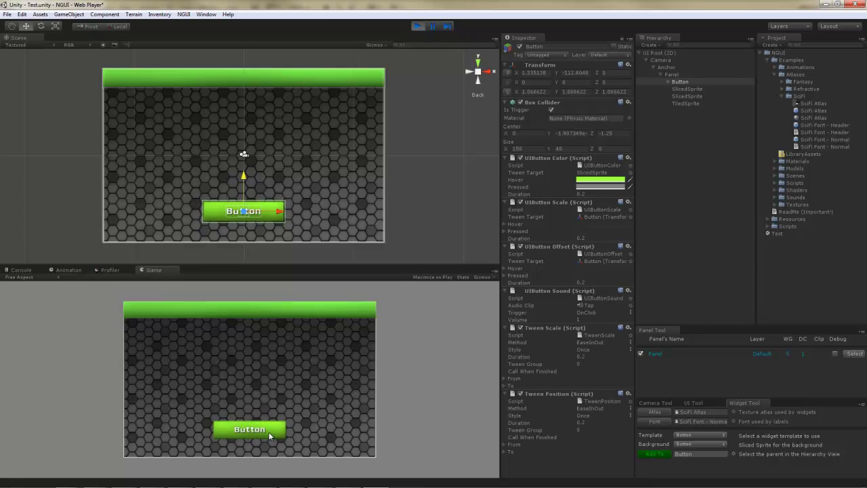
click(268, 431)
click(417, 26)
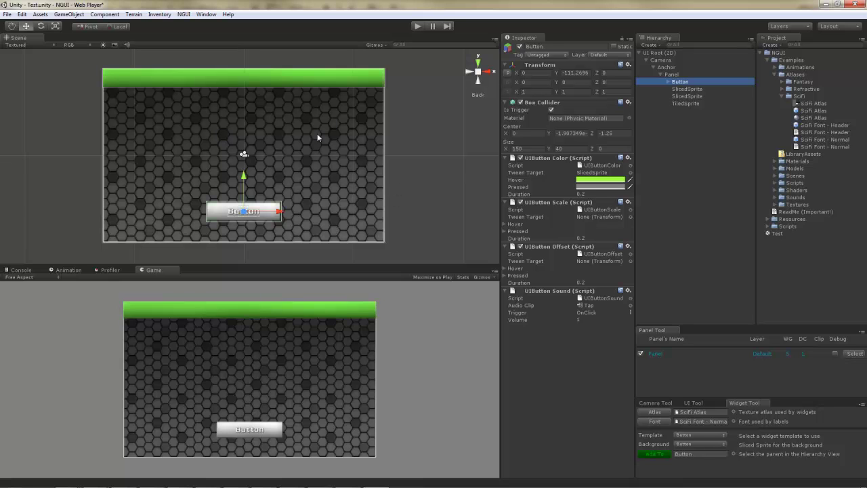
- Select the green title bar sprite in the scene, followed by the button's background sliced sprite
click(302, 80)
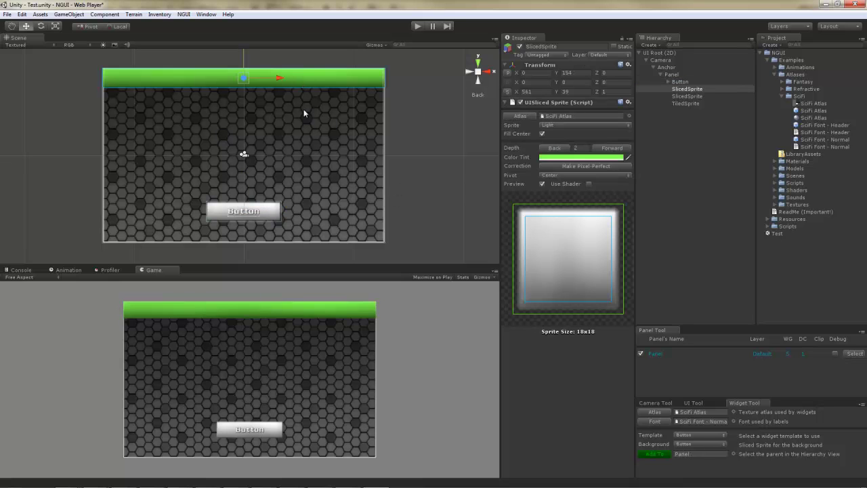
click(271, 211)
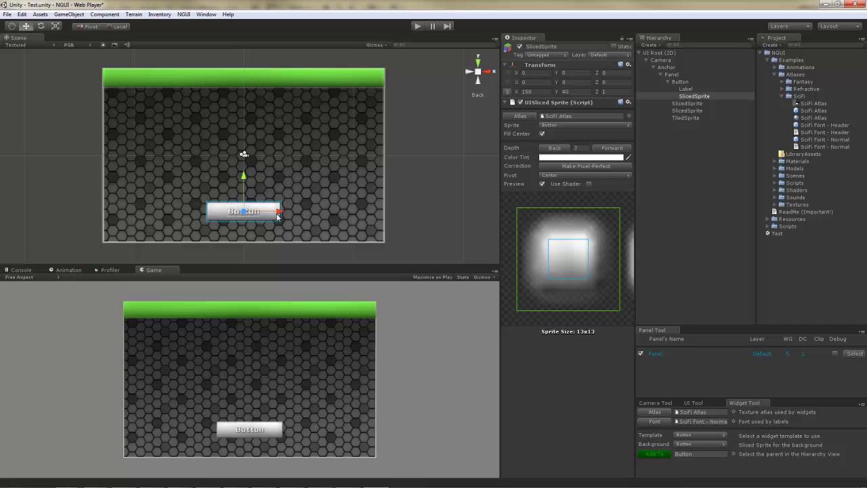
- Tint the button's background sliced sprite bright blue
click(581, 157)
click(67, 36)
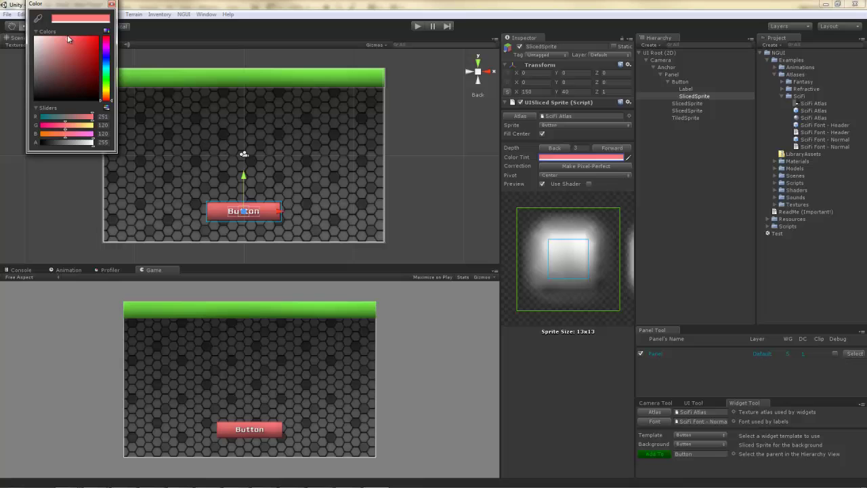
click(105, 67)
drag(86, 48, 98, 38)
click(109, 65)
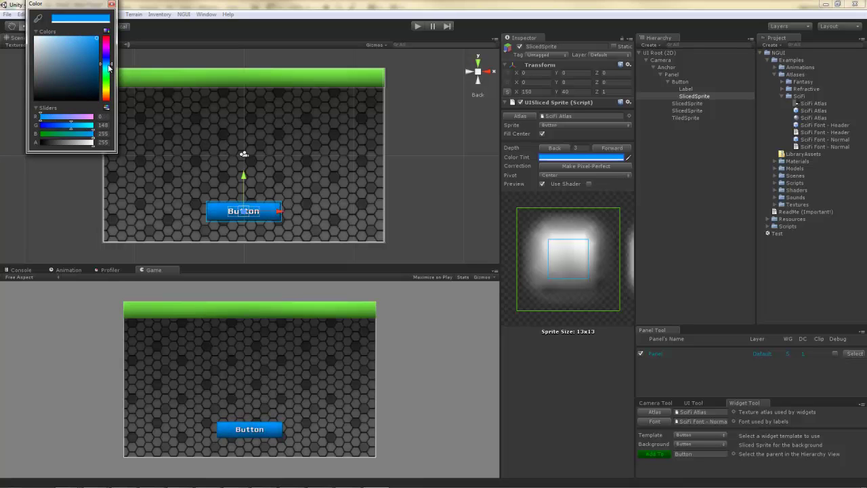
click(112, 3)
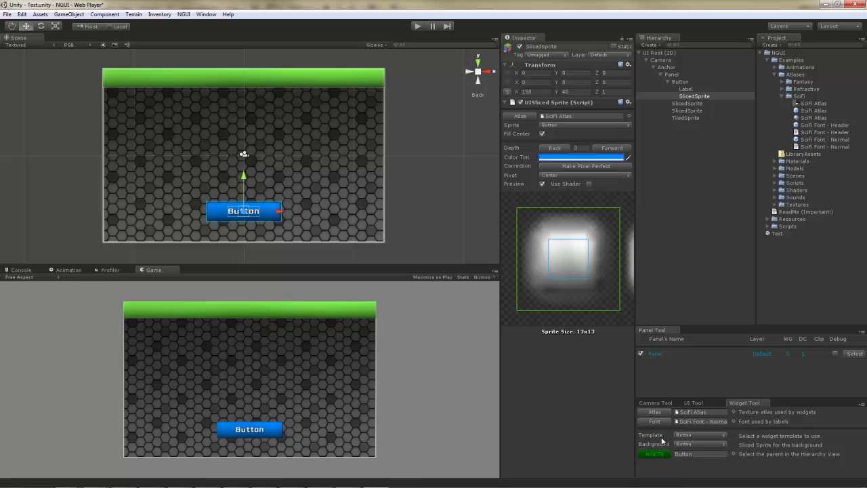
- Add a Slider with Dark background, Light foreground and Button thumb to the Panel, and move it to about X -100, Y -39
click(701, 434)
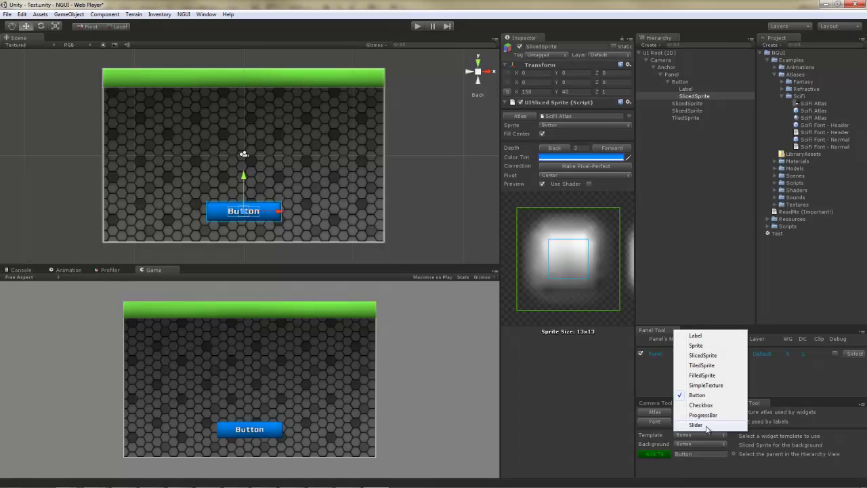
click(706, 425)
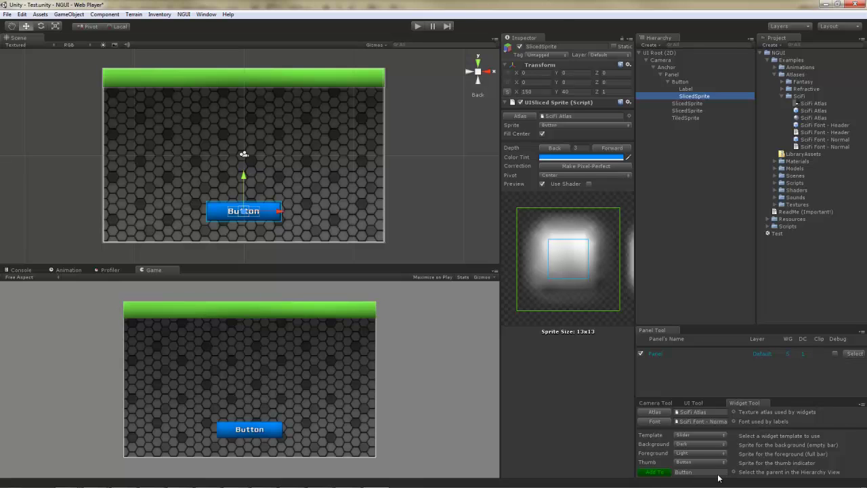
click(678, 73)
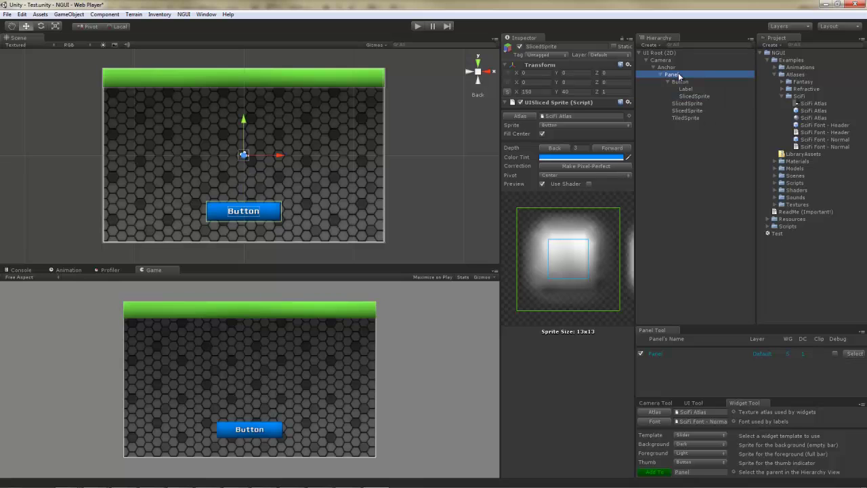
click(654, 472)
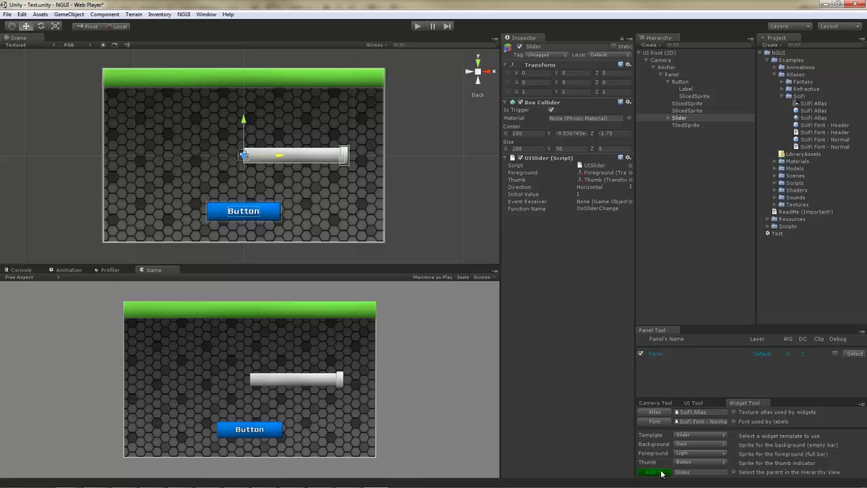
drag(279, 156, 219, 157)
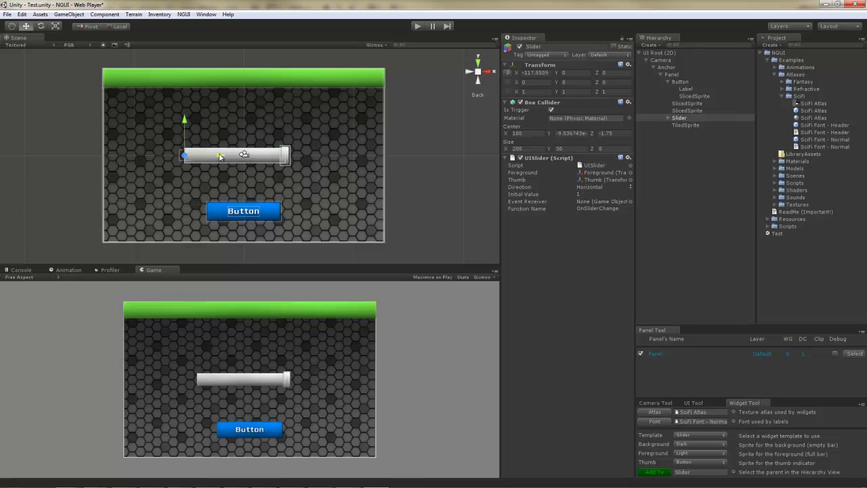
mouse_move(204, 123)
mouse_down()
mouse_move(194, 128)
mouse_move(200, 138)
mouse_up()
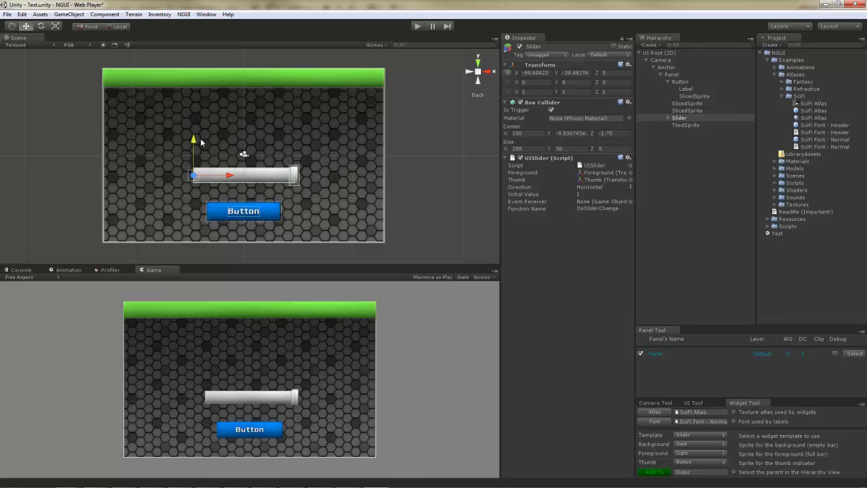
- Run the scene, try the new slider's thumb in the game view, and stop playback
click(419, 26)
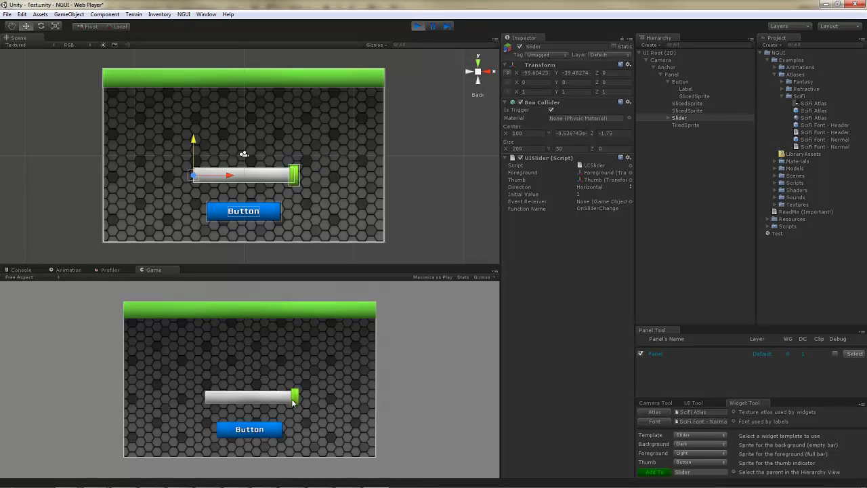
mouse_move(295, 398)
mouse_down()
mouse_move(189, 392)
mouse_move(307, 402)
mouse_move(294, 403)
mouse_up()
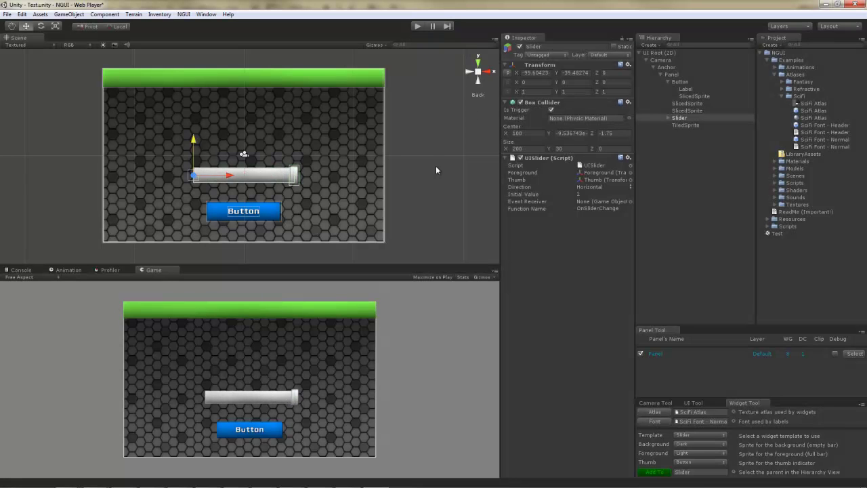
- Tint the slider's Foreground sprite orange
click(279, 174)
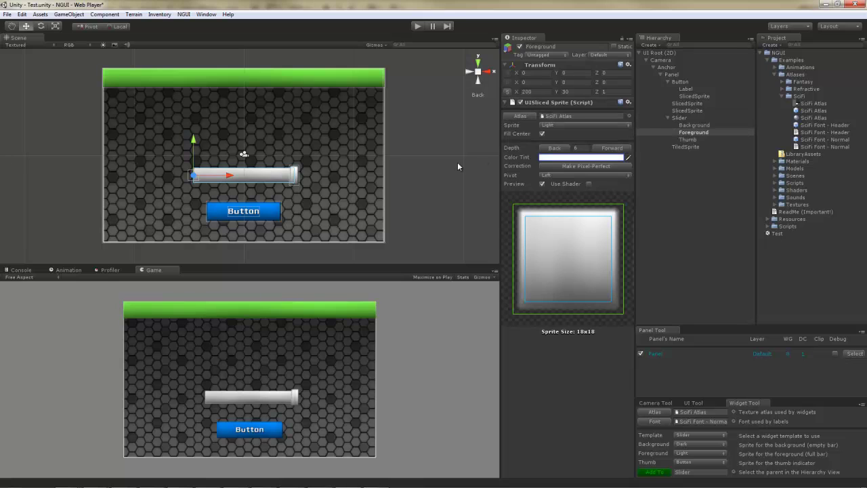
click(568, 163)
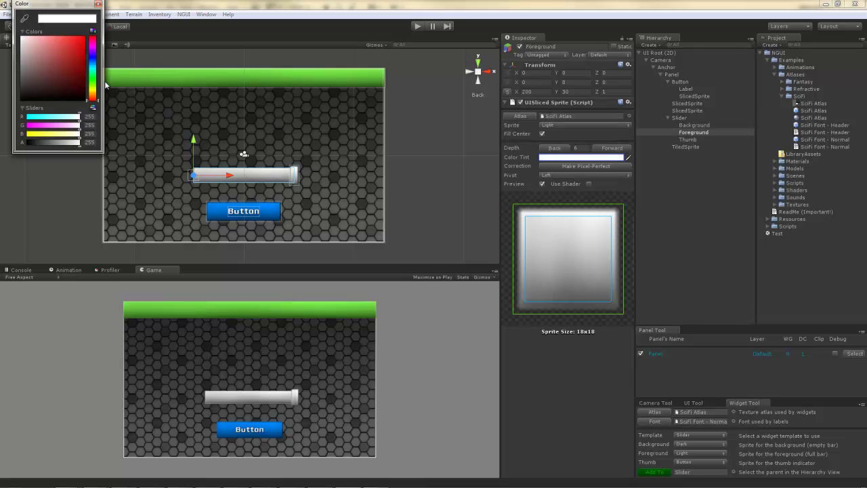
drag(95, 97, 94, 100)
click(98, 4)
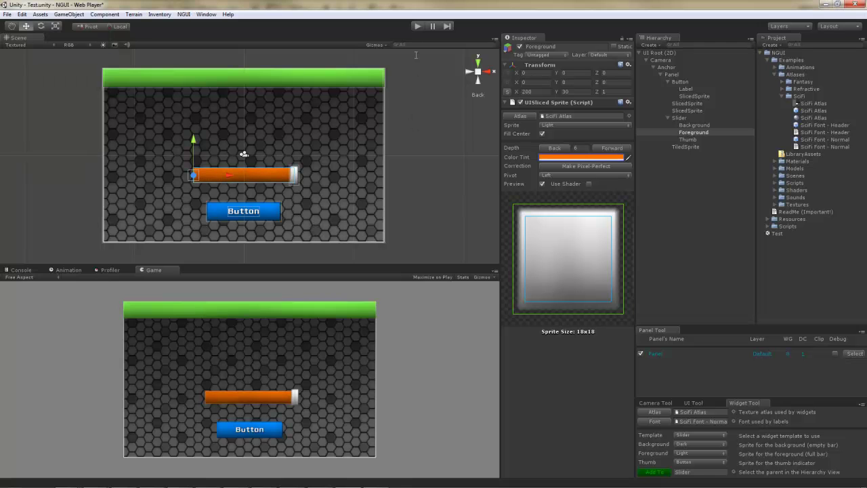
- Play the scene again to test sliding the orange bar in the game view, and stop playback
click(416, 26)
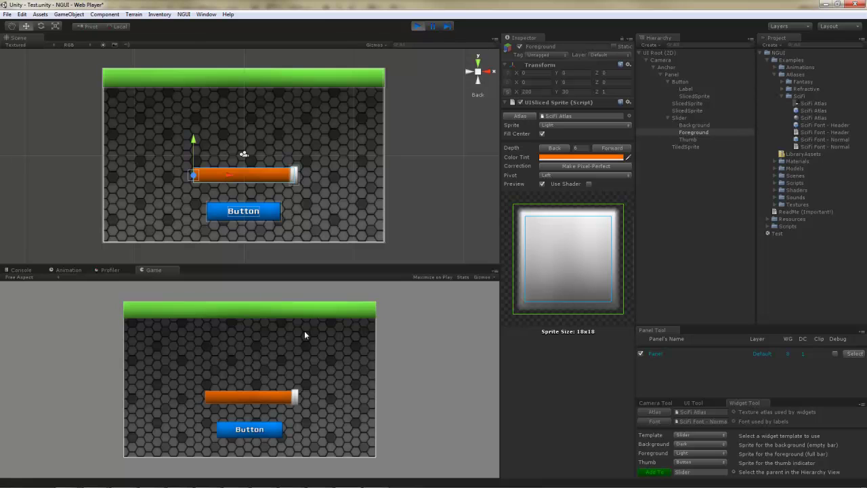
drag(272, 395, 298, 398)
click(417, 26)
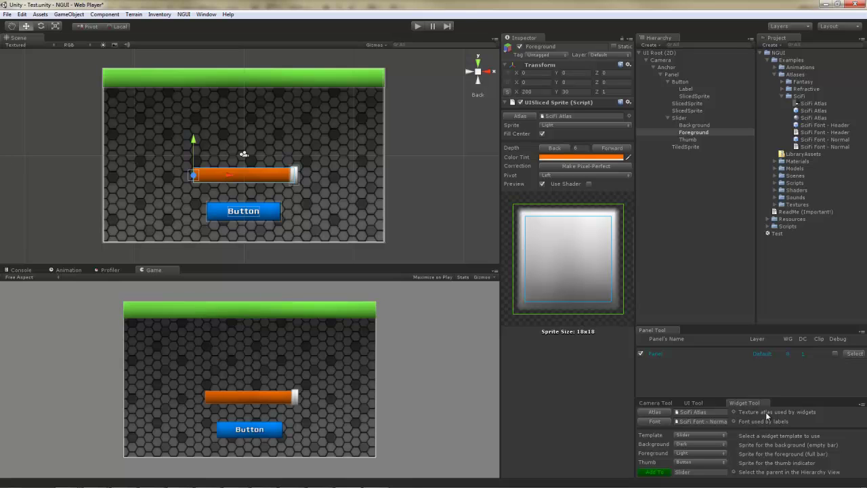
- Add a Label widget to the Panel and move it up onto the green title bar at about Y 156
click(704, 435)
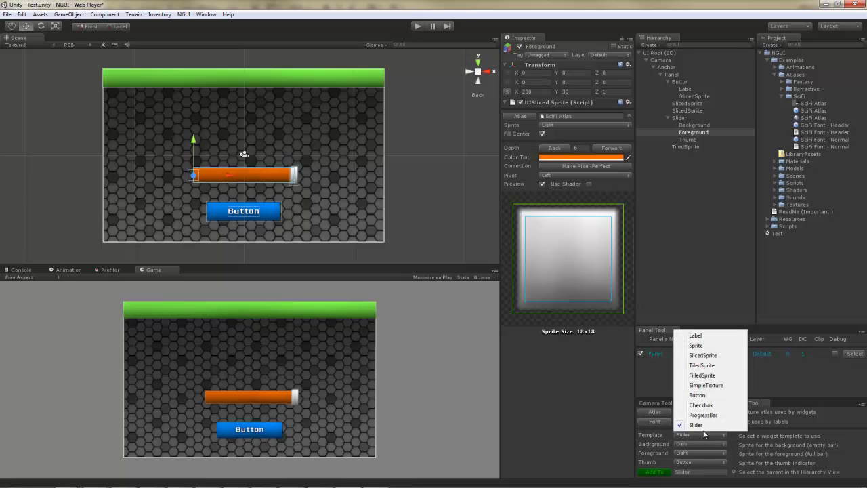
click(696, 335)
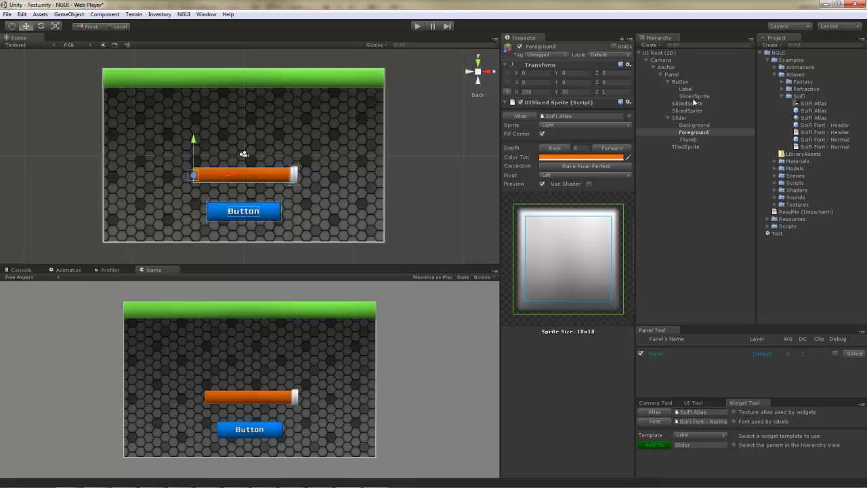
click(686, 74)
click(657, 444)
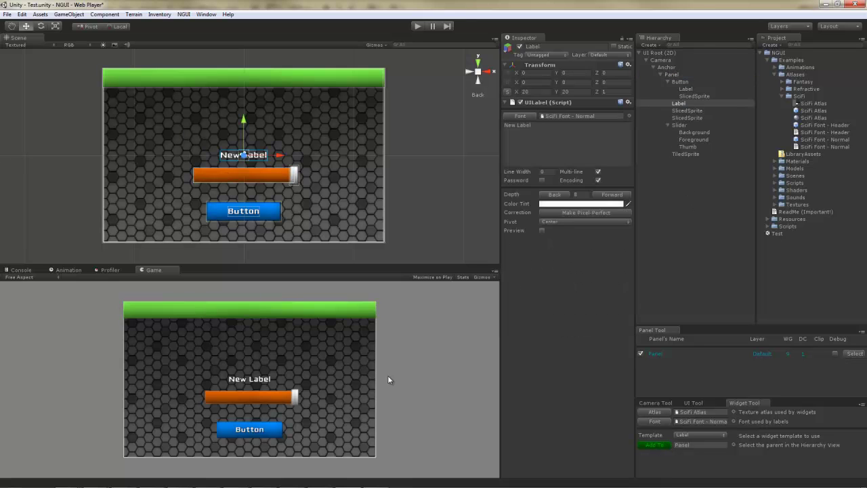
drag(244, 122, 251, 42)
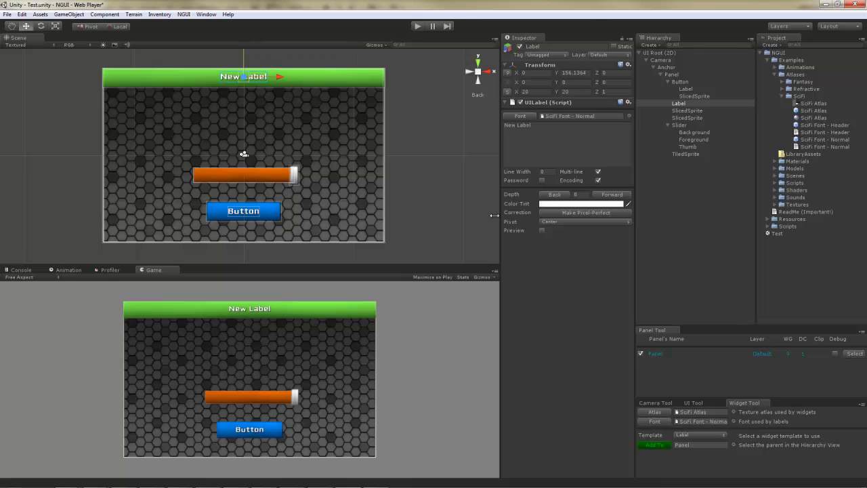
- Set the title label's text to "Window [FF0000]Text" so that its second word is coloured red
drag(530, 126, 489, 127)
text(Window Text)
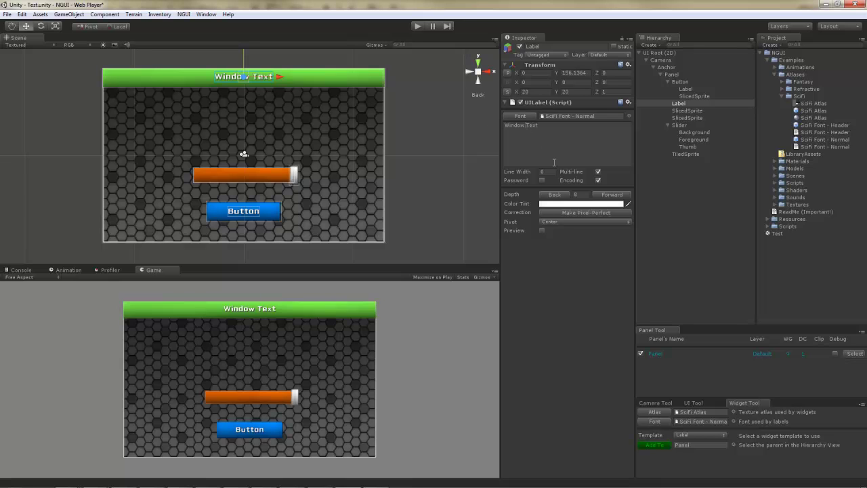
text([FF0000)
- Add a Checkbox with Dark background and X checkmark to the Panel, and move it to about X -36, Y 38
click(686, 434)
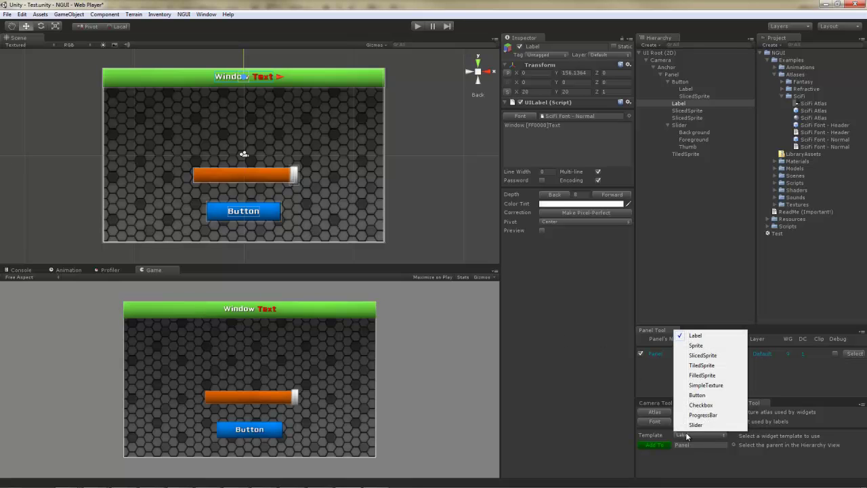
click(702, 404)
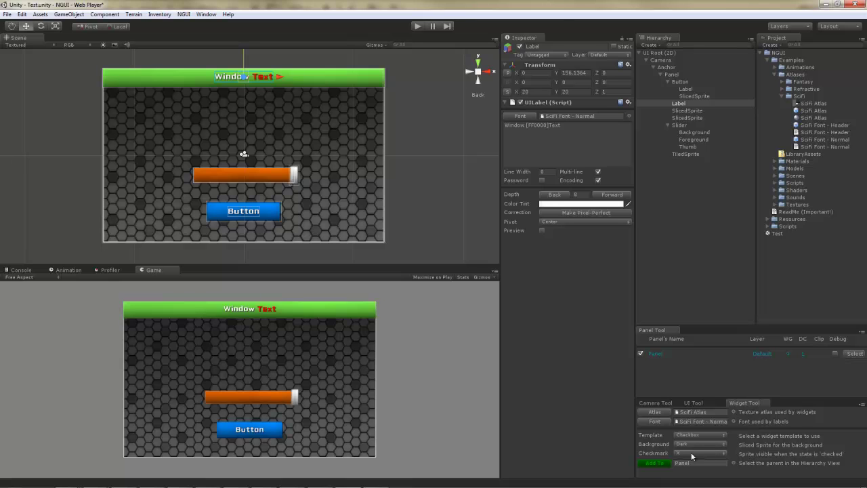
click(655, 463)
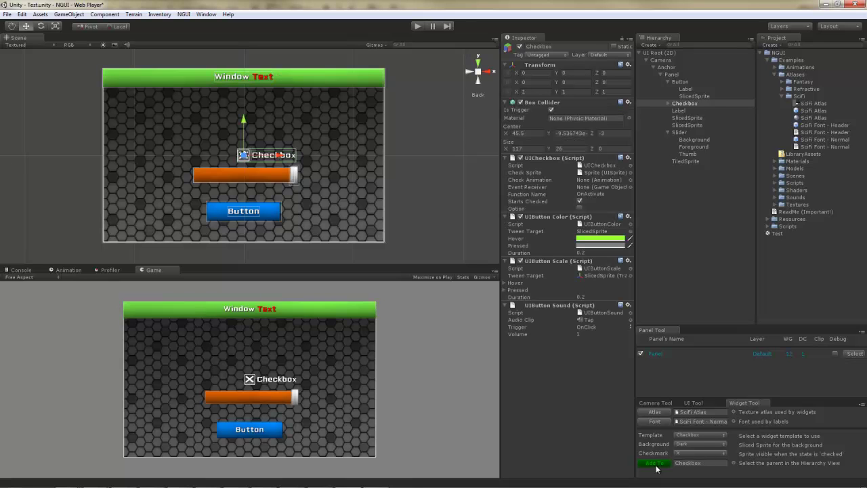
drag(244, 123, 244, 104)
drag(278, 138, 261, 138)
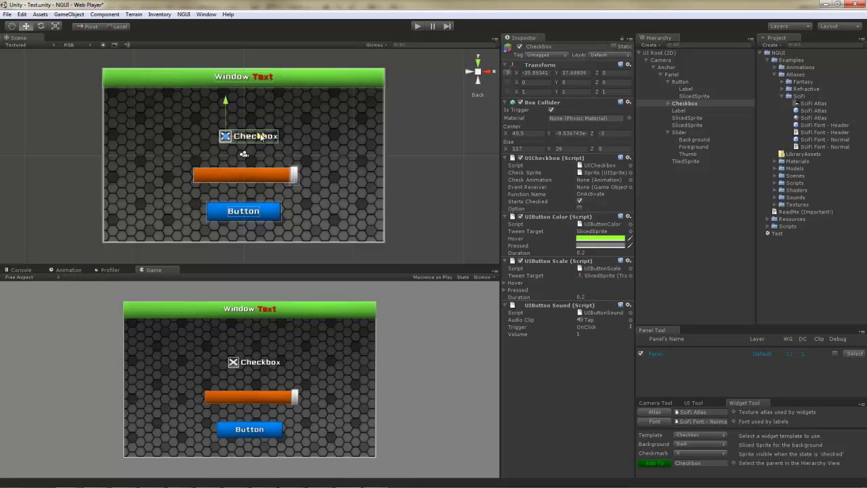
- Run the scene, toggle the checkbox several times in the game view, and stop playback
click(416, 27)
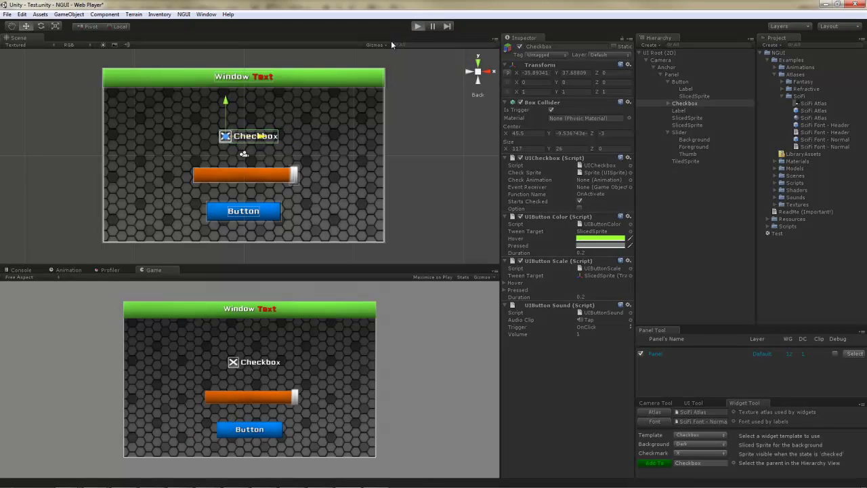
click(248, 366)
click(249, 367)
click(249, 367)
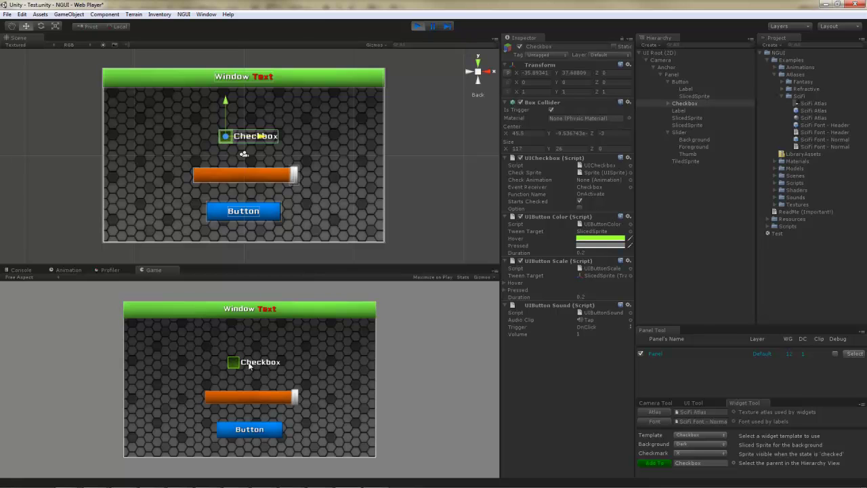
click(249, 367)
click(418, 27)
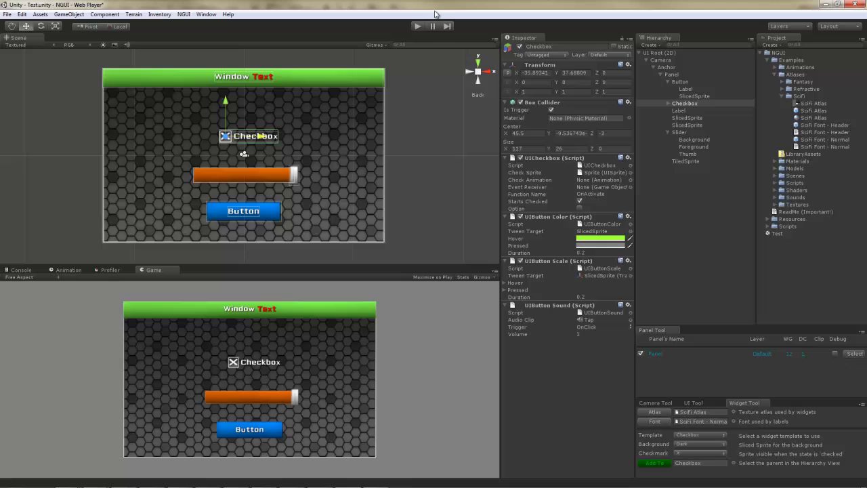